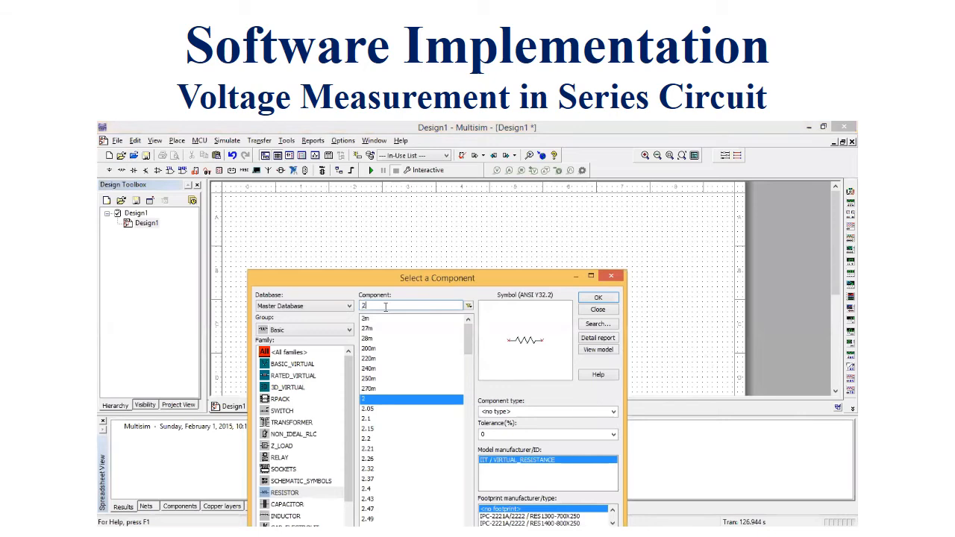
- Place a 3 Ω resistor on the schematic, up and to the right of R1
type("3")
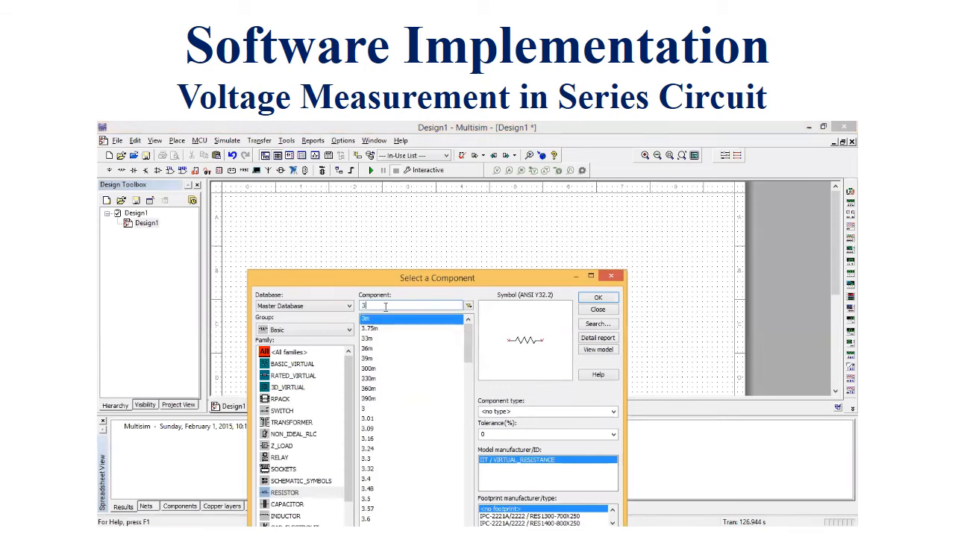
left_click(377, 410)
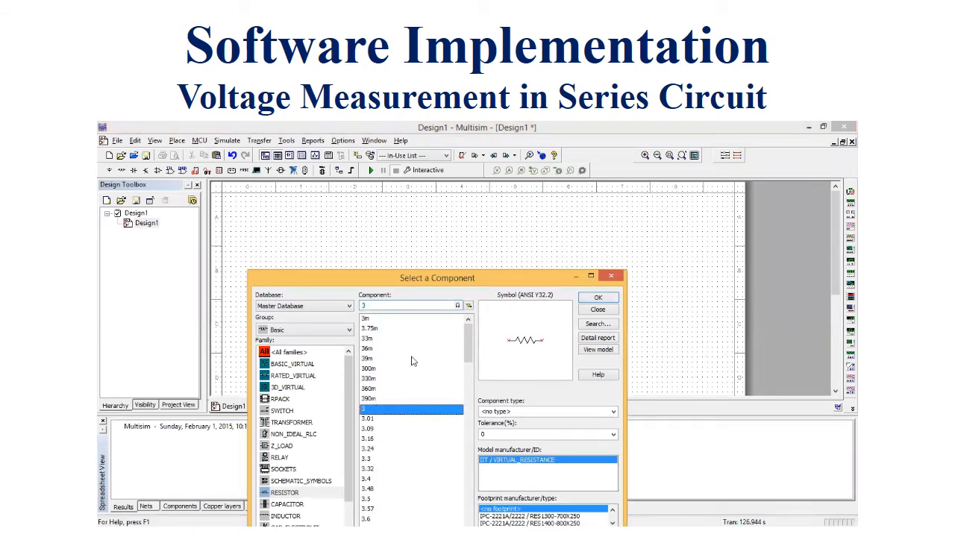
key("Return")
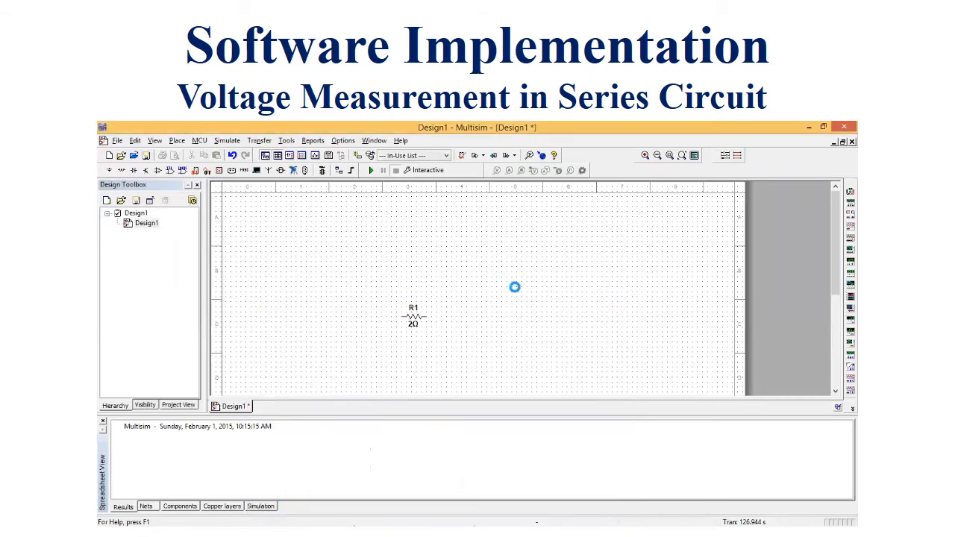
left_click(514, 286)
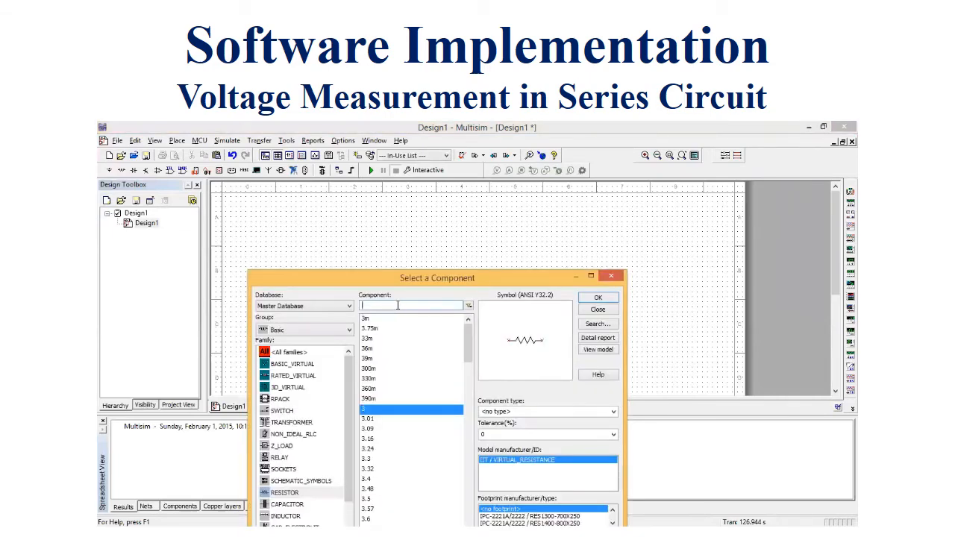
- Place a 5 Ω resistor on the schematic to the right of R2
type("5")
left_click(365, 381)
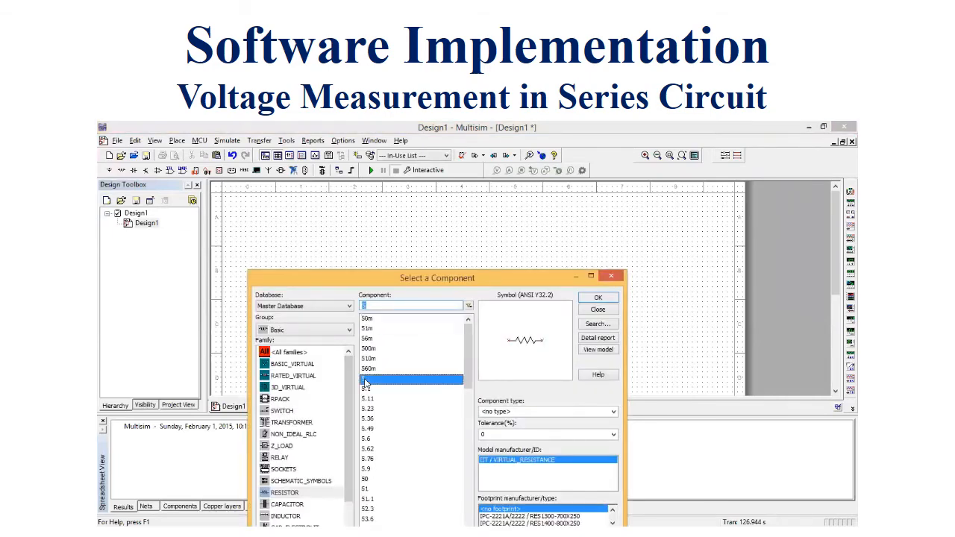
key("Return")
left_click(629, 290)
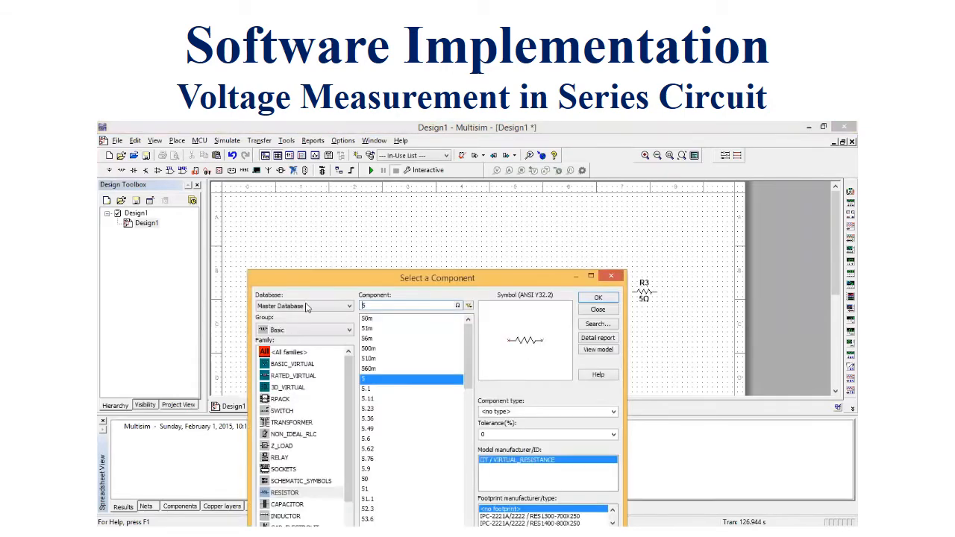
- Place a DC_POWER source from the Sources group's POWER_SOURCES family to the left of the resistors
left_click(305, 329)
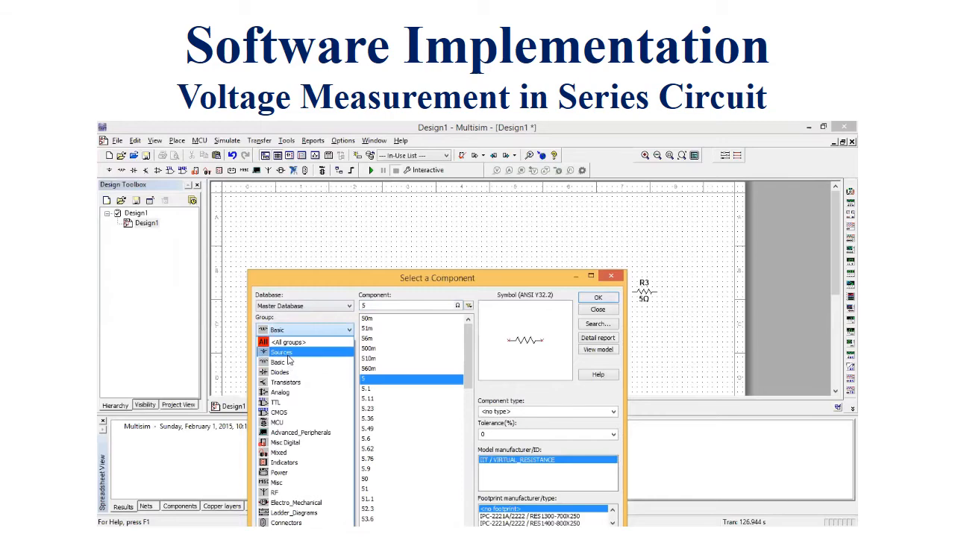
left_click(287, 352)
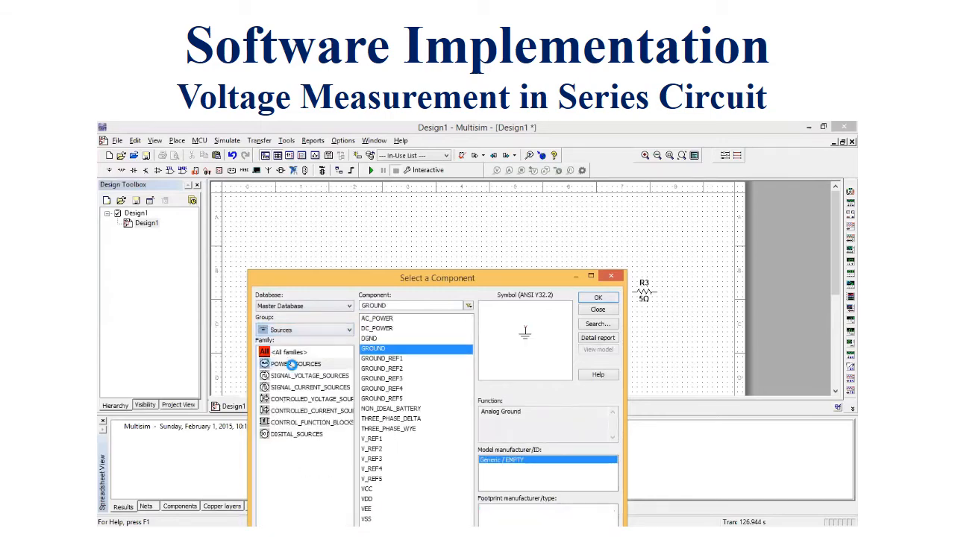
left_click(292, 364)
left_click(386, 329)
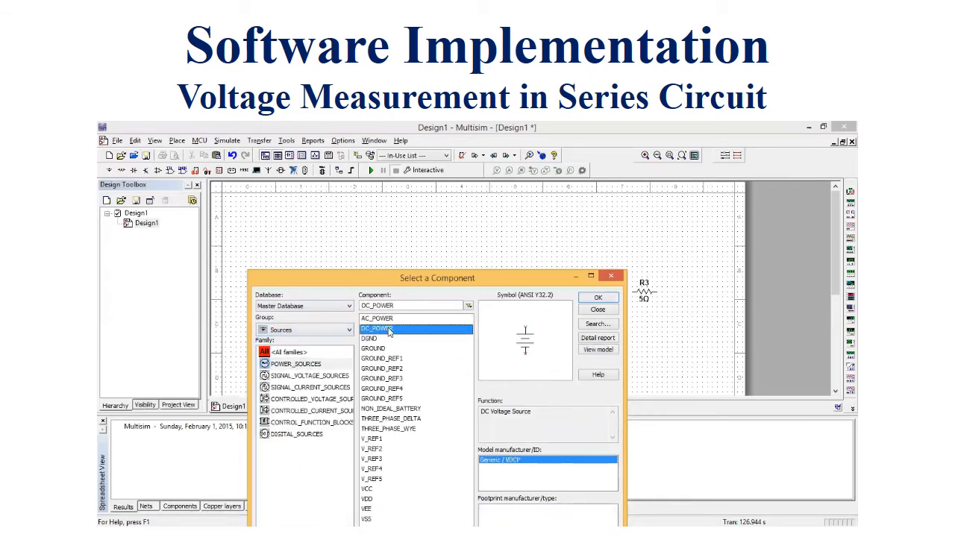
left_click(593, 297)
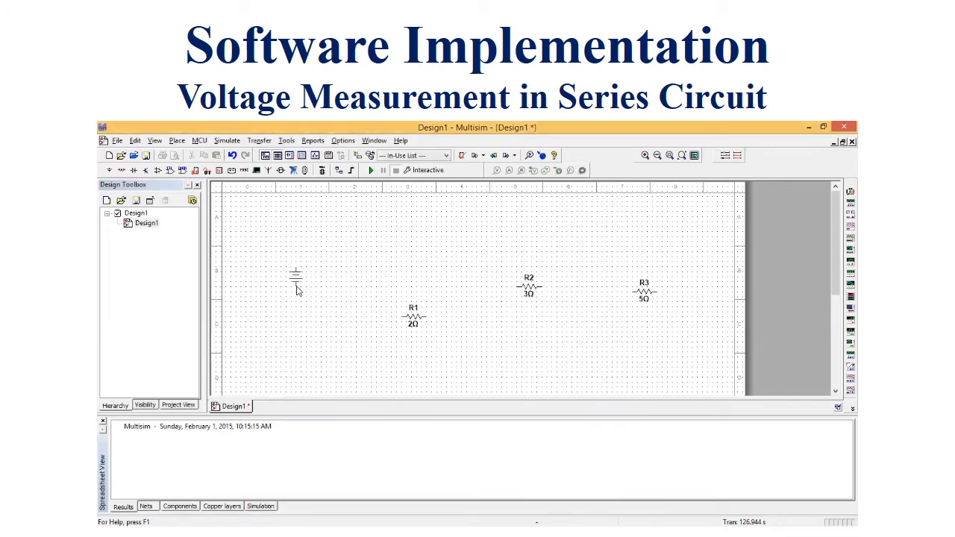
left_click(296, 290)
- Place a GROUND symbol below R2 and close the component selection
left_click(383, 350)
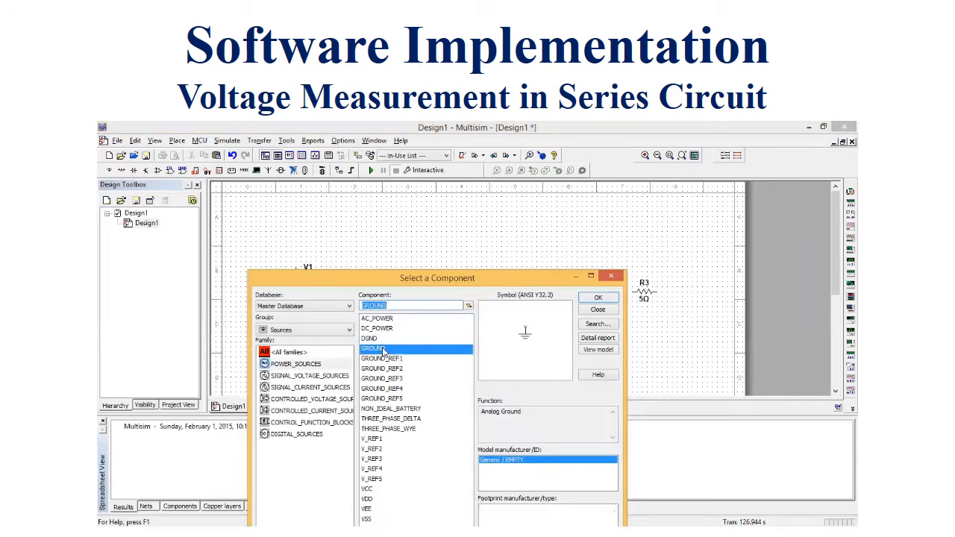
left_click(597, 298)
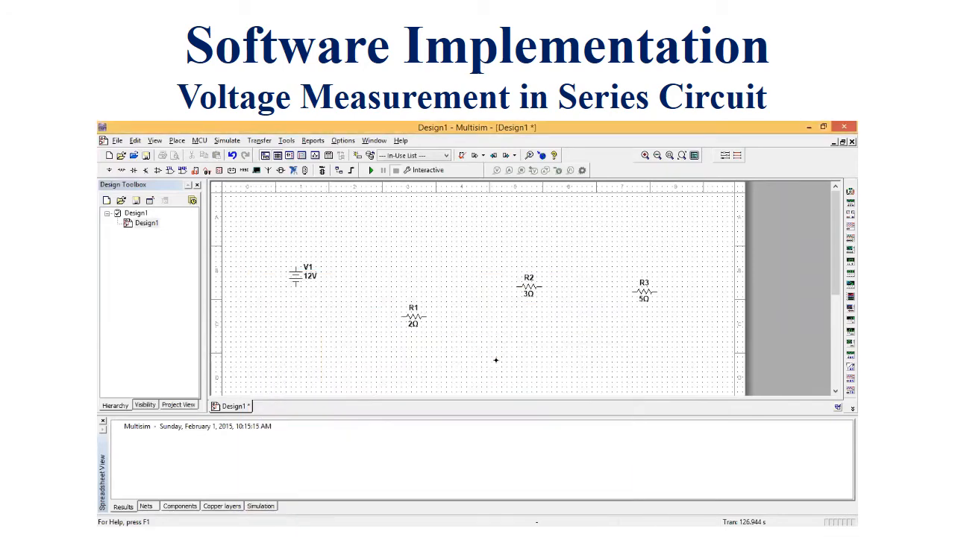
left_click(497, 361)
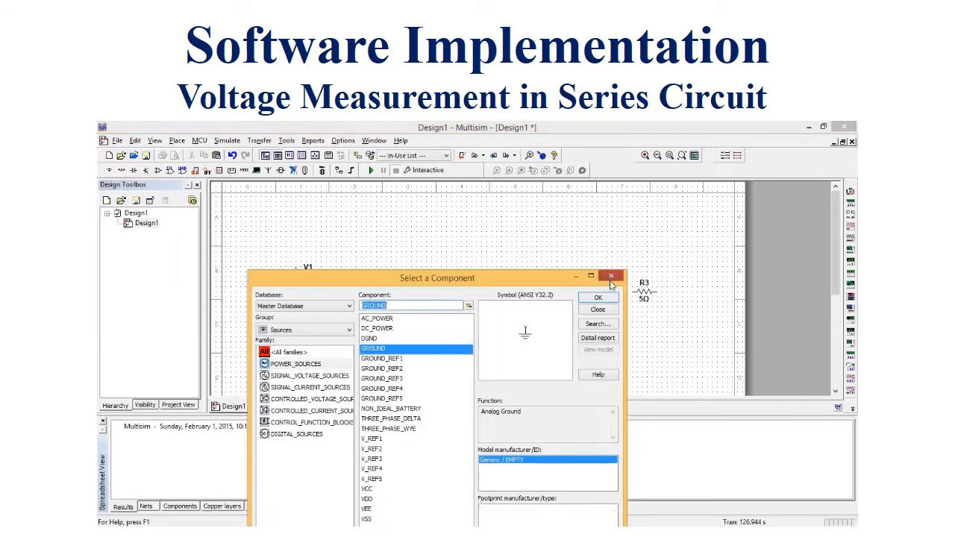
left_click(610, 277)
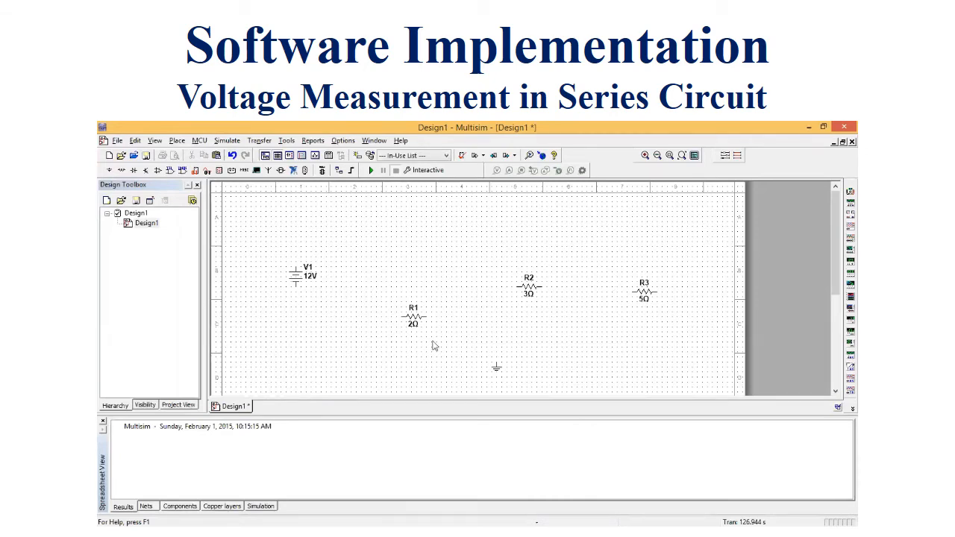
- Shift R1 to the left, and move V1 above the resistors, rotated 90° clockwise and flipped horizontally
left_click_drag(413, 319, 358, 320)
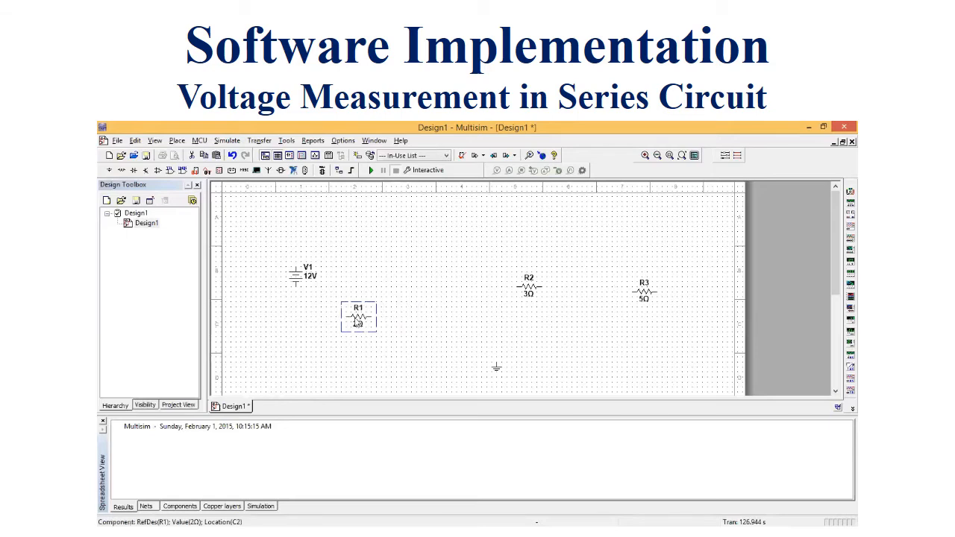
left_click(297, 276)
key("ctrl+r")
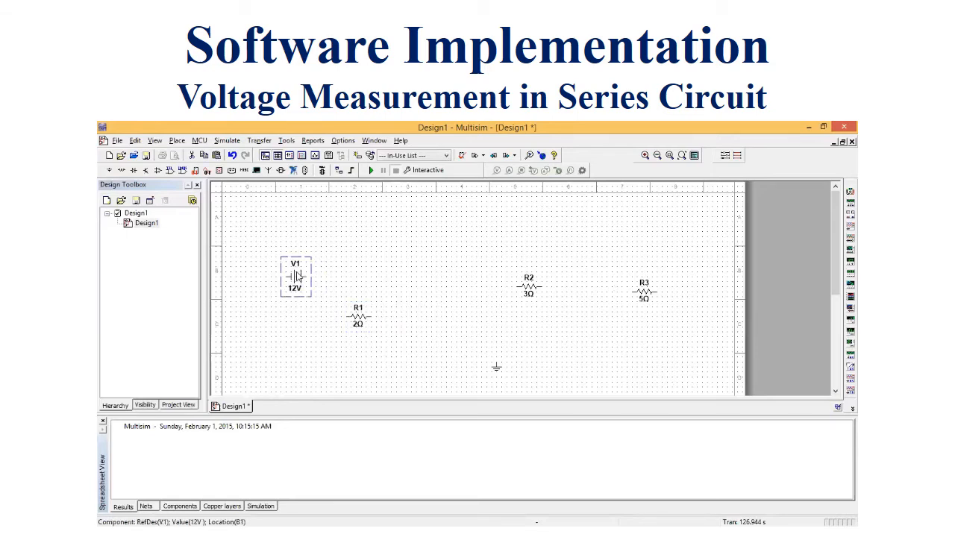
left_click_drag(297, 273, 417, 243)
right_click(420, 249)
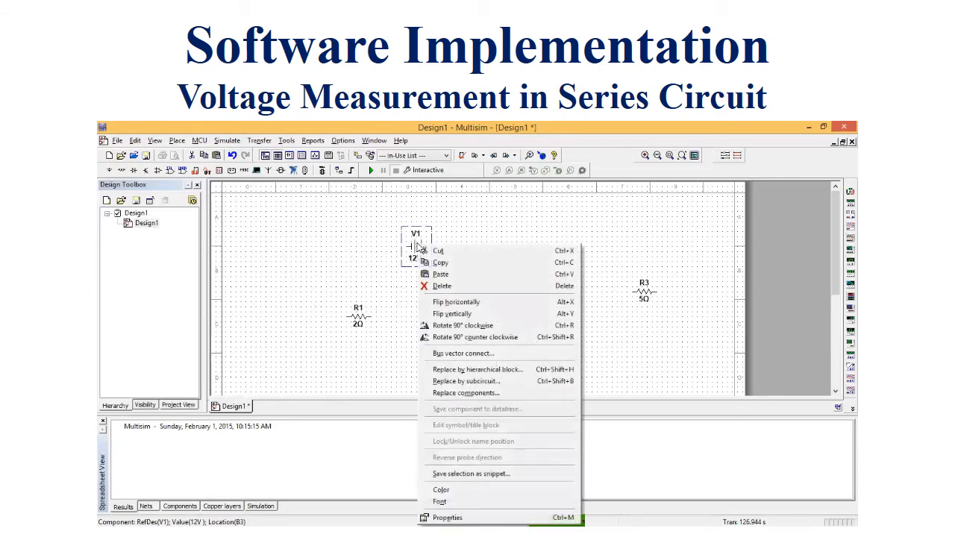
left_click(450, 304)
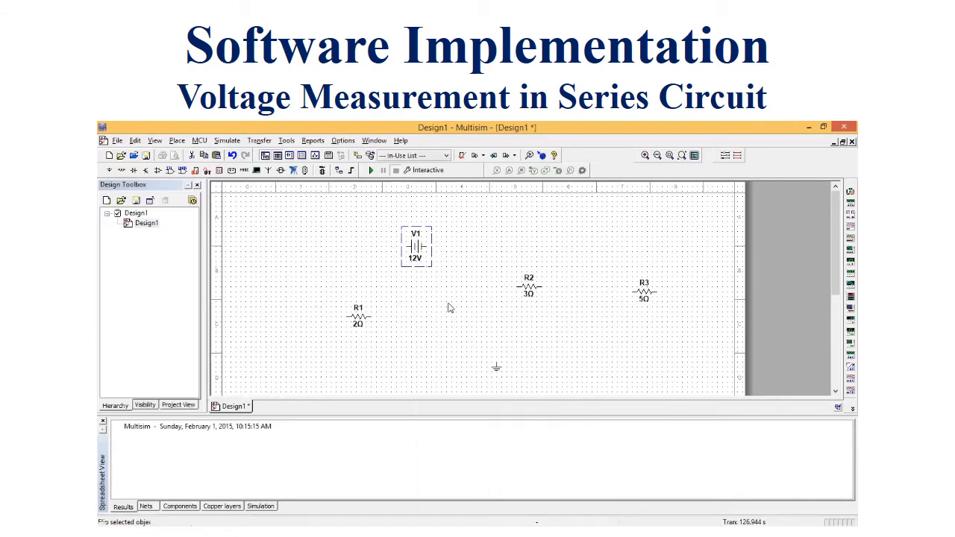
- Move R2 and R3 into one horizontal row with R1, below the voltage source
left_click(517, 287)
left_click_drag(383, 324, 432, 320)
left_click_drag(652, 297, 504, 320)
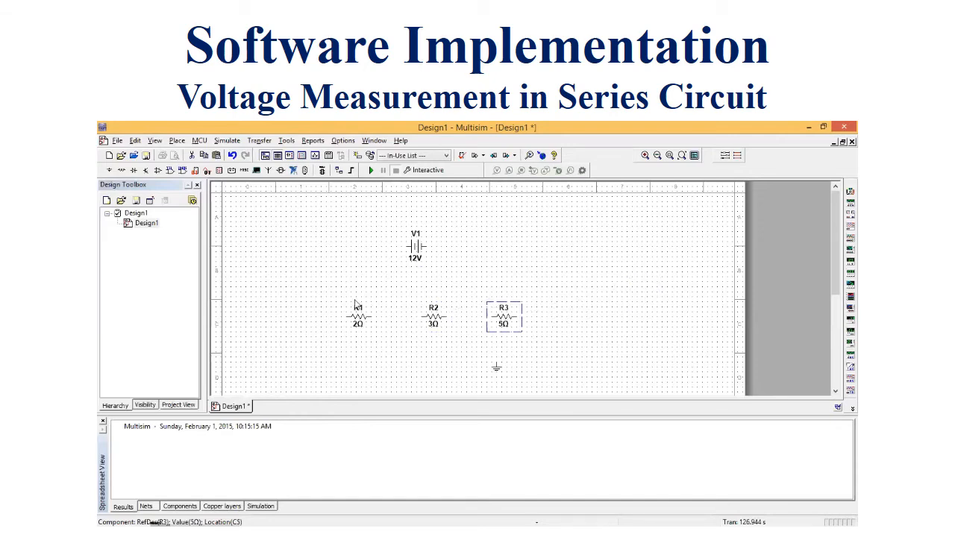
- Wire V1's left terminal to R1's outer end and its right terminal to R3's outer end
left_click(368, 265)
left_click(347, 316)
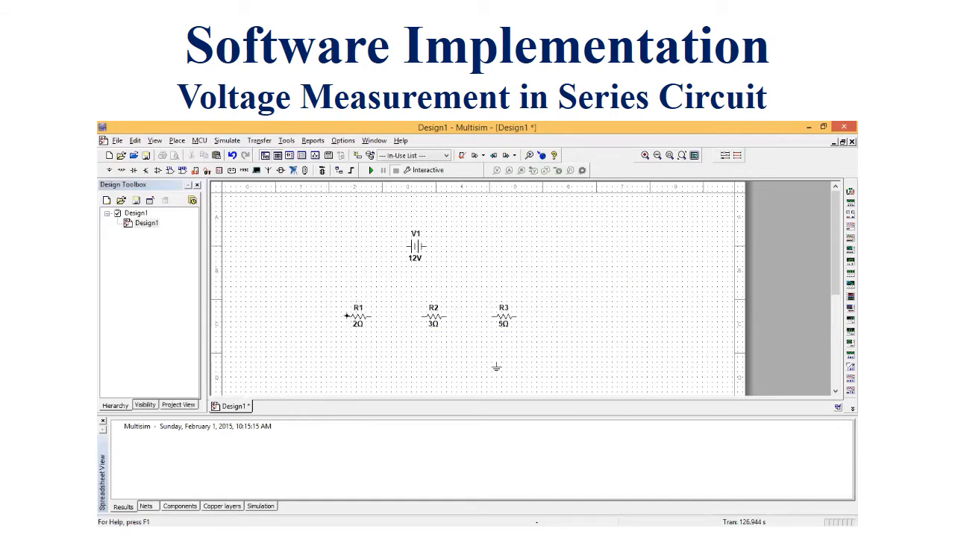
left_click(408, 246)
left_click(426, 245)
left_click(517, 315)
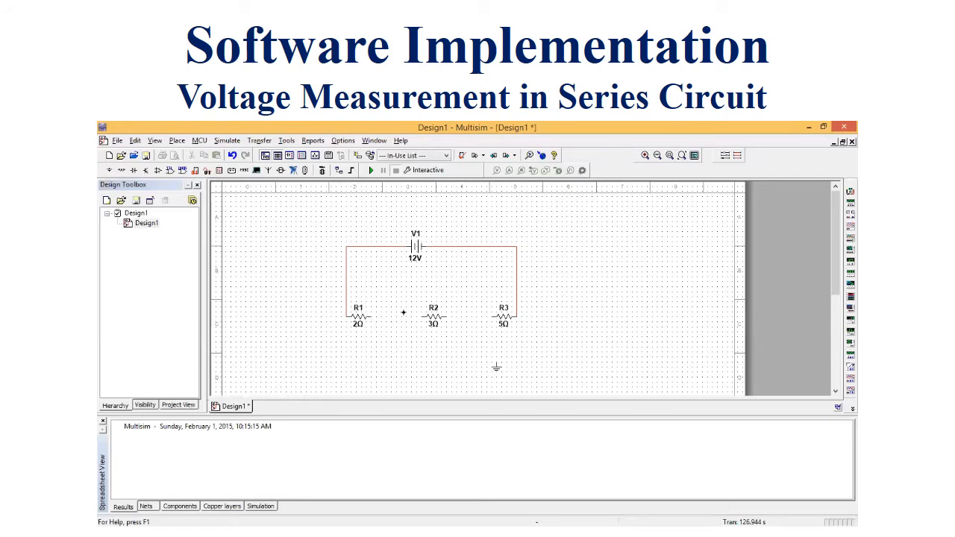
- Wire R1, R2 and R3 in series and connect the ground to the wire between R2 and R3
left_click(422, 316)
left_click(495, 363)
left_click(478, 320)
- Place three multimeters: one right of R3, one below R2 and one left of R1
left_click(850, 191)
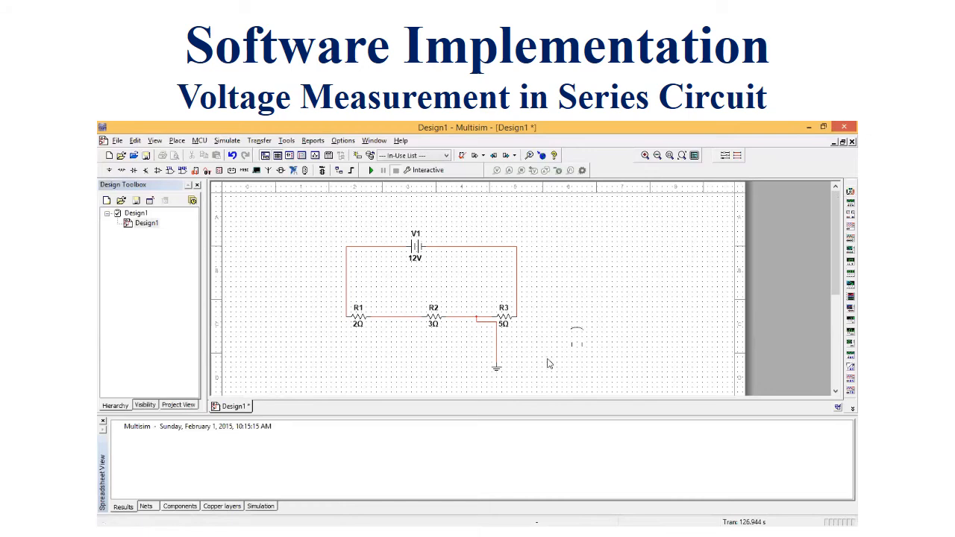
left_click(564, 329)
left_click(850, 191)
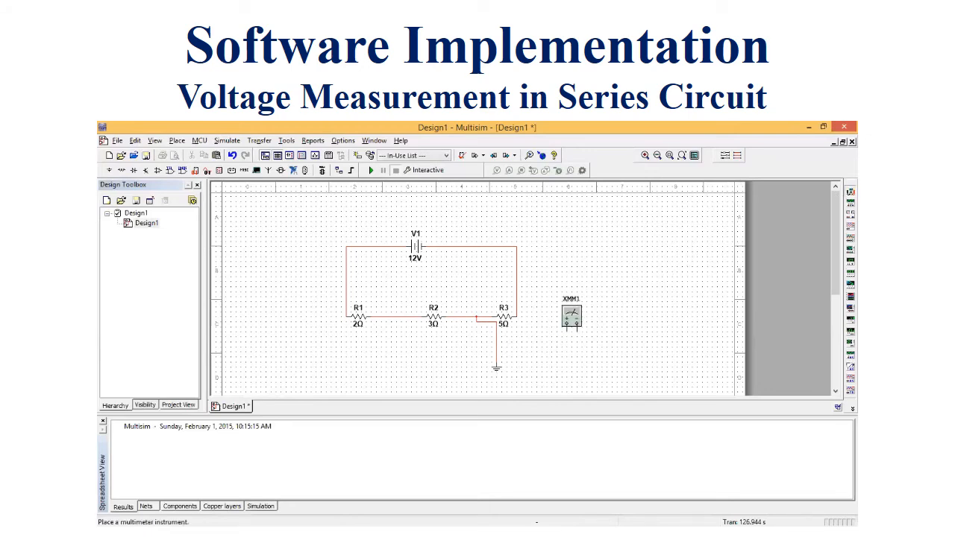
left_click(427, 371)
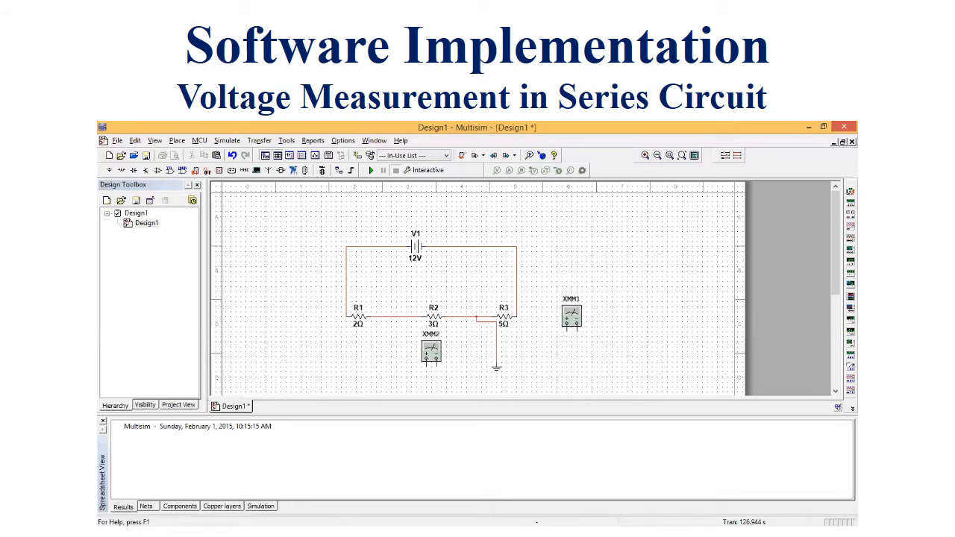
left_click(851, 191)
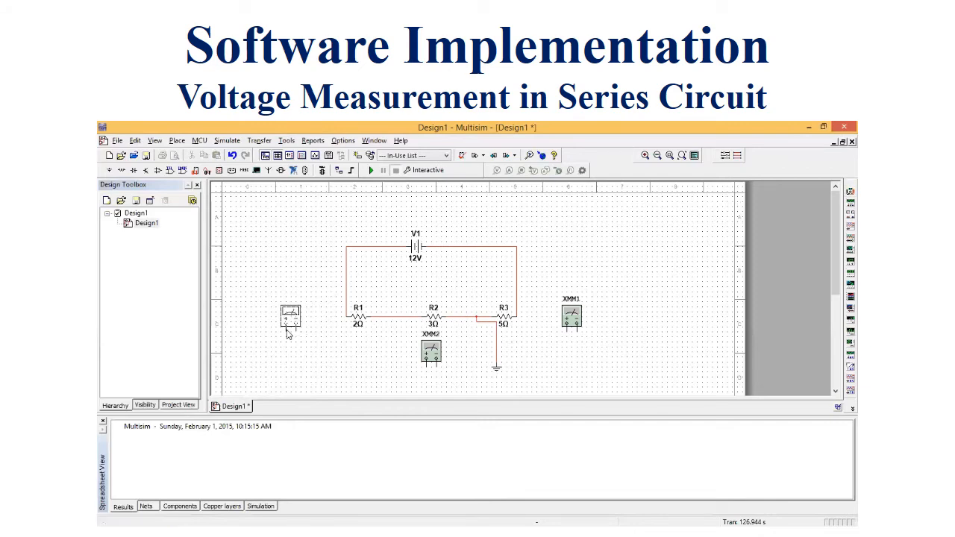
left_click(287, 332)
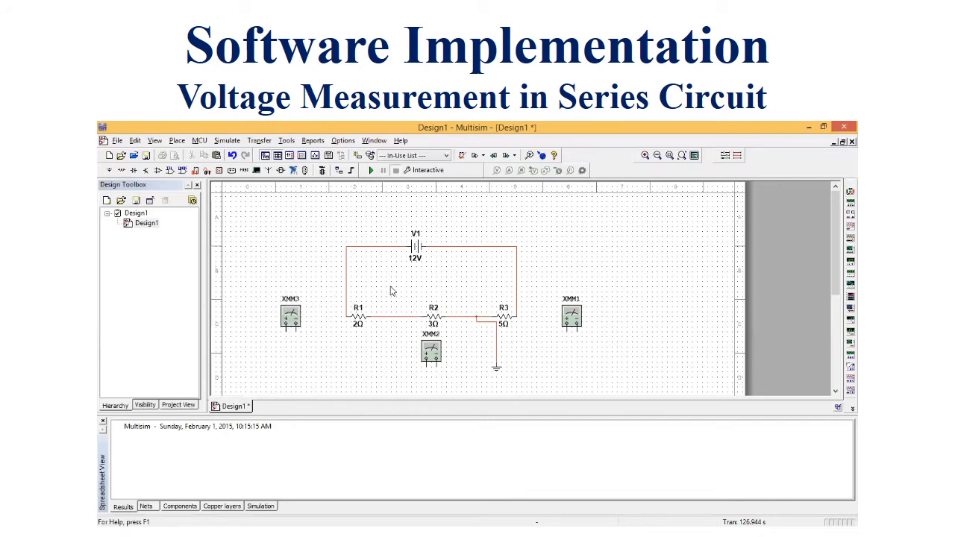
- Wire multimeter XMM3 across R1, with its positive terminal on the V1 side and its negative terminal on the R2 side
left_click(296, 329)
left_click(396, 317)
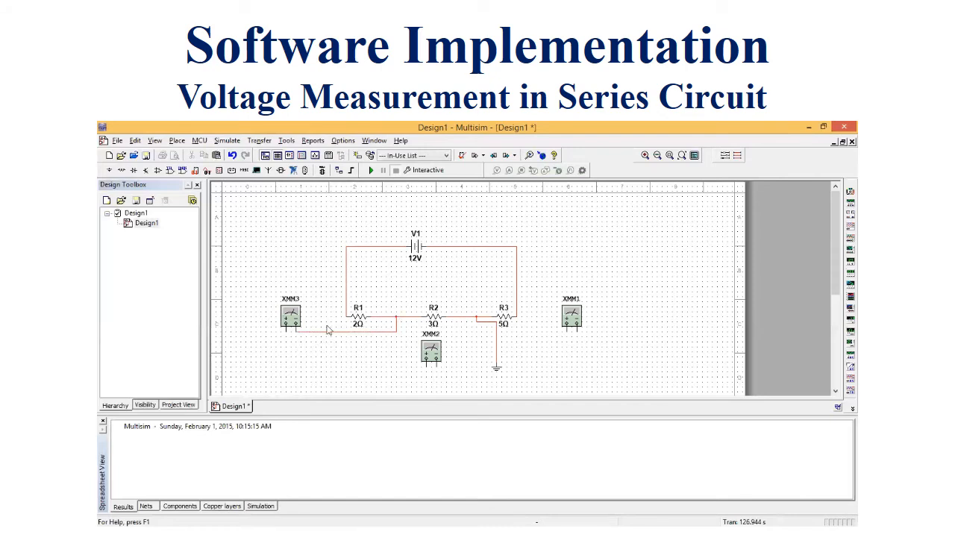
left_click(284, 332)
left_click(346, 306)
- Wire multimeter XMM2 across R2, with its negative terminal on the R3 side and its positive terminal on the R1 side
left_click(435, 365)
left_click(452, 317)
left_click(426, 365)
left_click(410, 318)
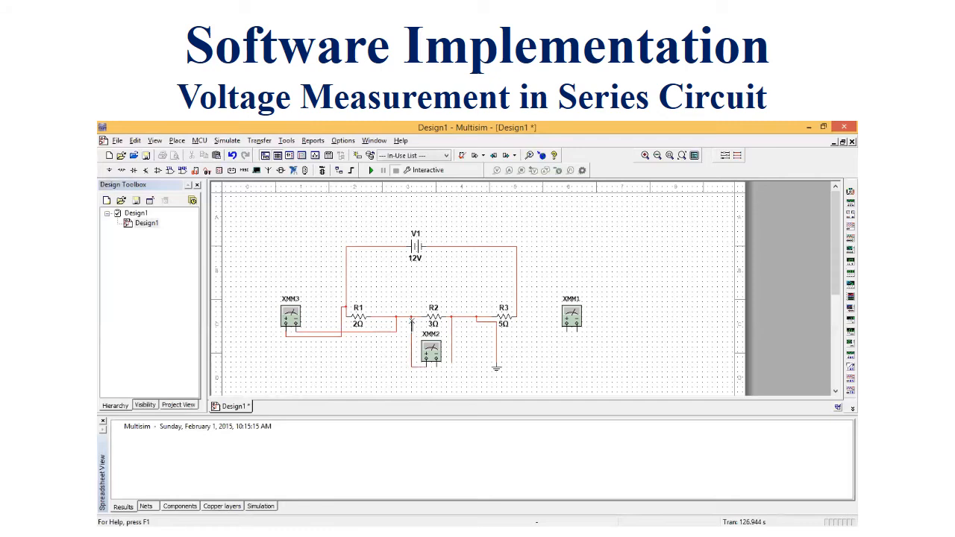
- Wire multimeter XMM1 across R3, with its negative terminal on the V1 side and its positive terminal on the R2 side
left_click(575, 330)
left_click(520, 306)
left_click(567, 332)
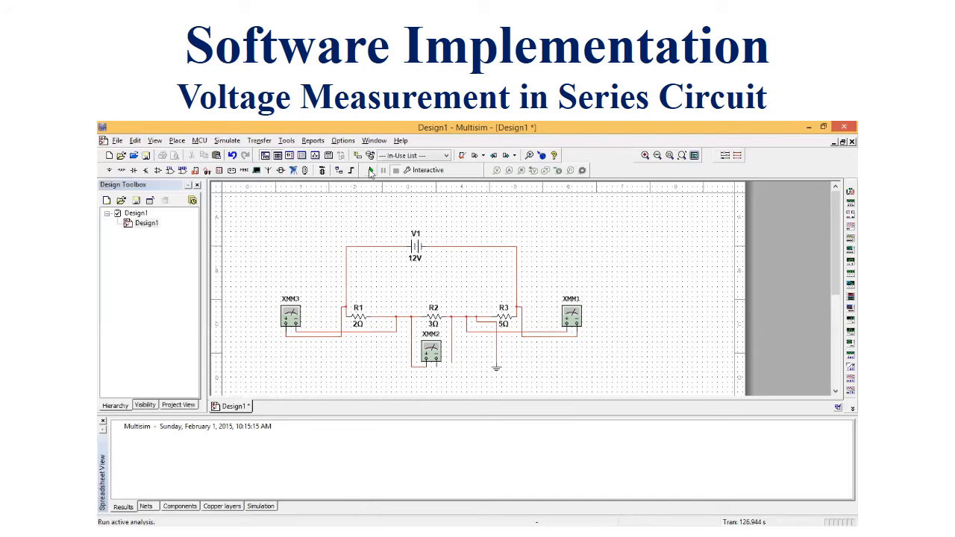
- Run the simulation and read the voltages on multimeters XMM3, XMM2 and XMM1
left_click(371, 170)
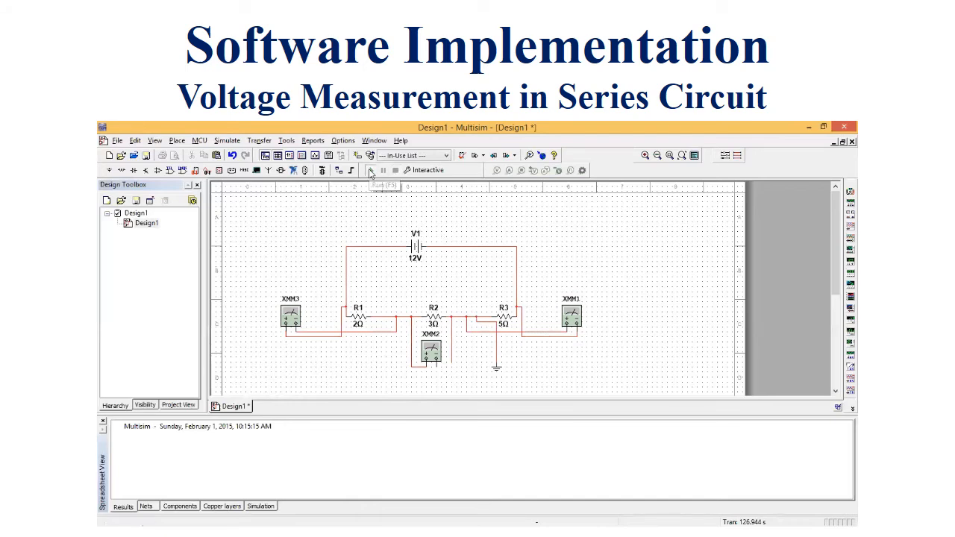
double_click(291, 316)
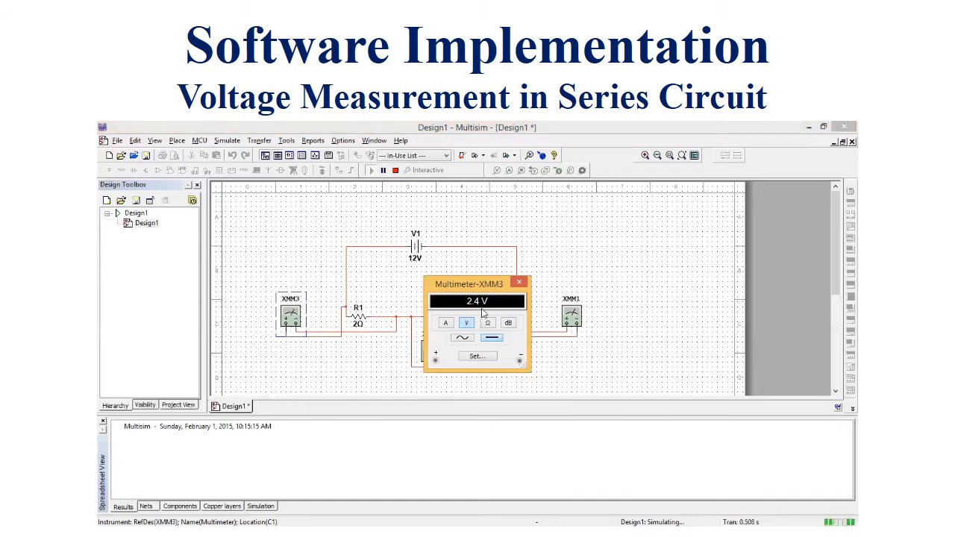
double_click(423, 346)
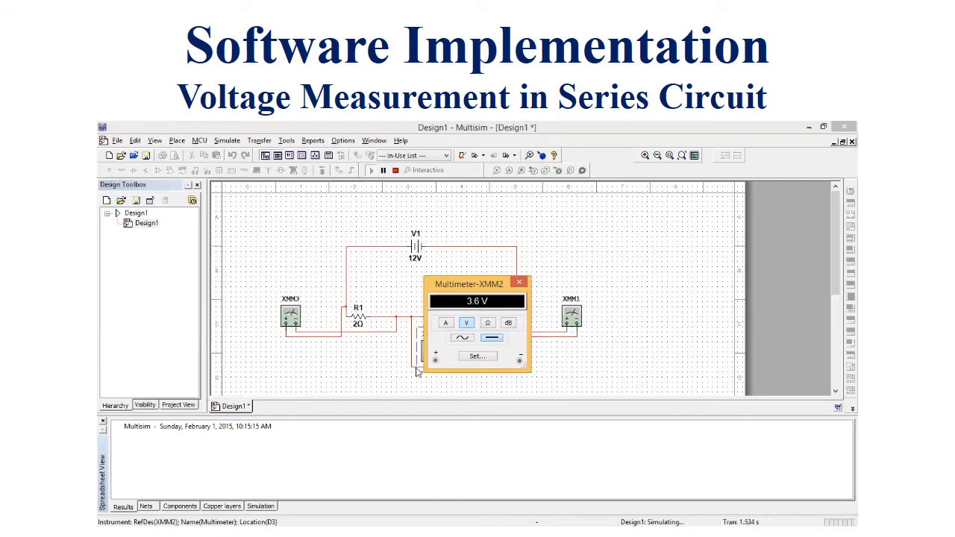
double_click(570, 313)
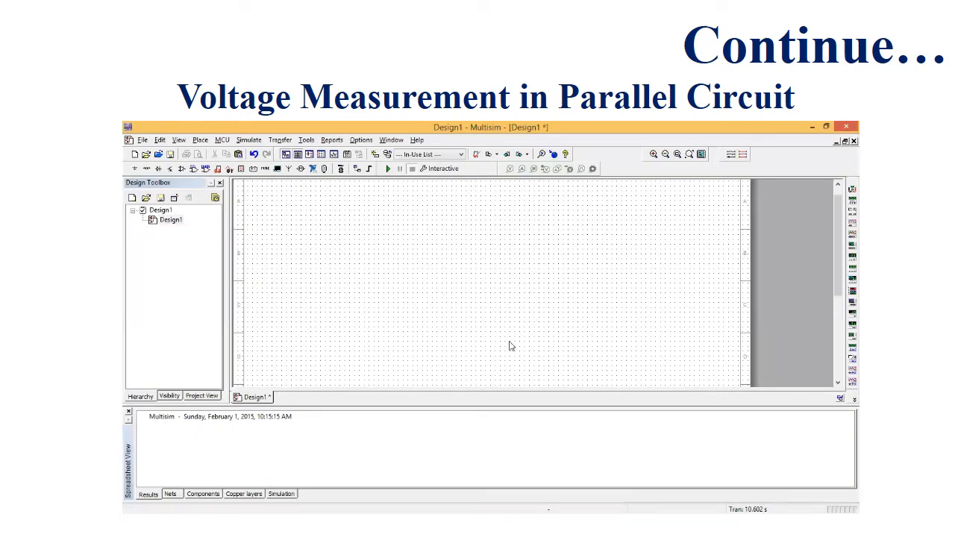
- Place a 2 Ω resistor from the Basic group's RESISTOR family in the middle of the schematic
left_click(134, 169)
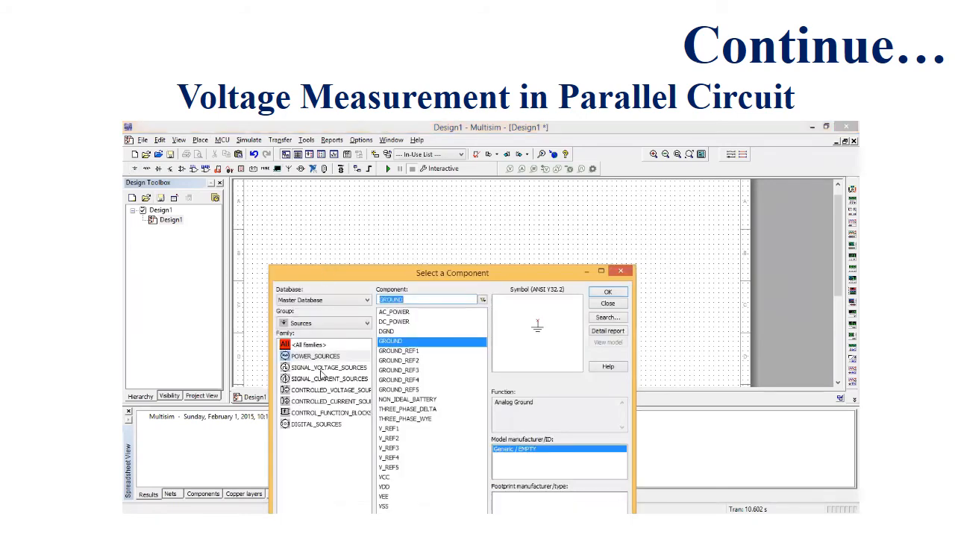
left_click(321, 323)
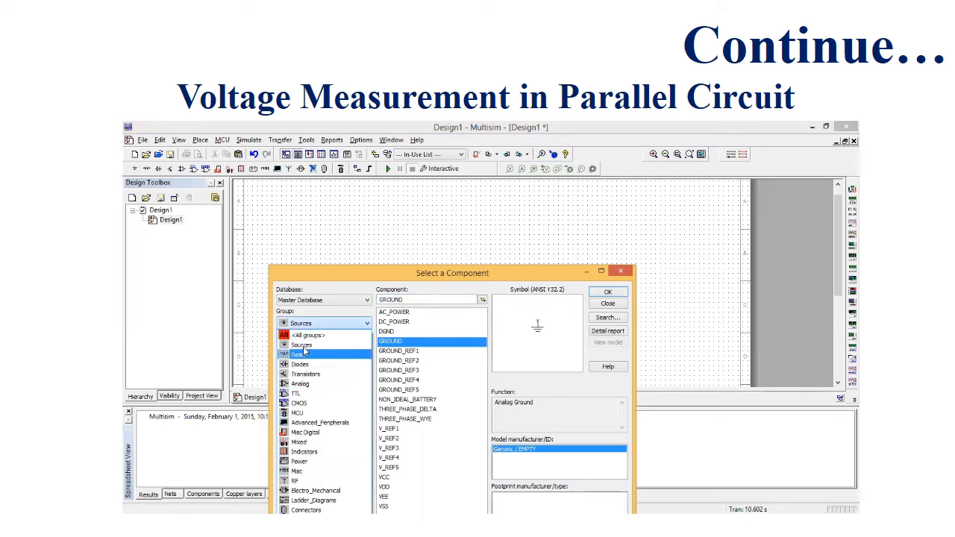
left_click(303, 327)
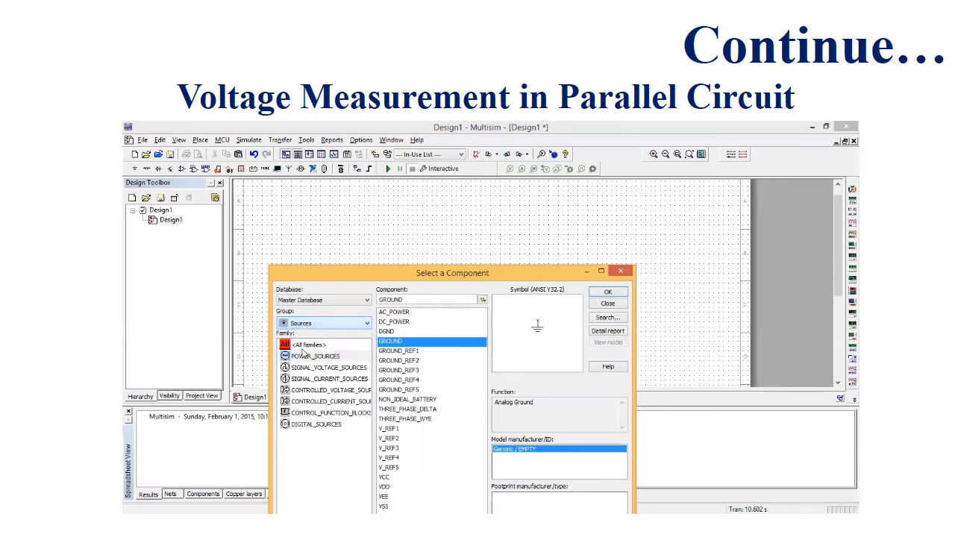
left_click(305, 328)
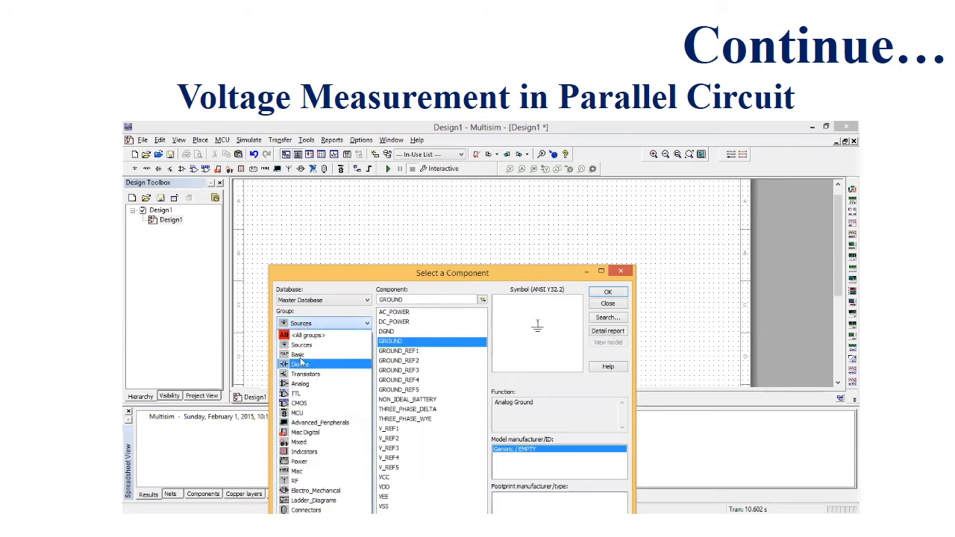
left_click(299, 355)
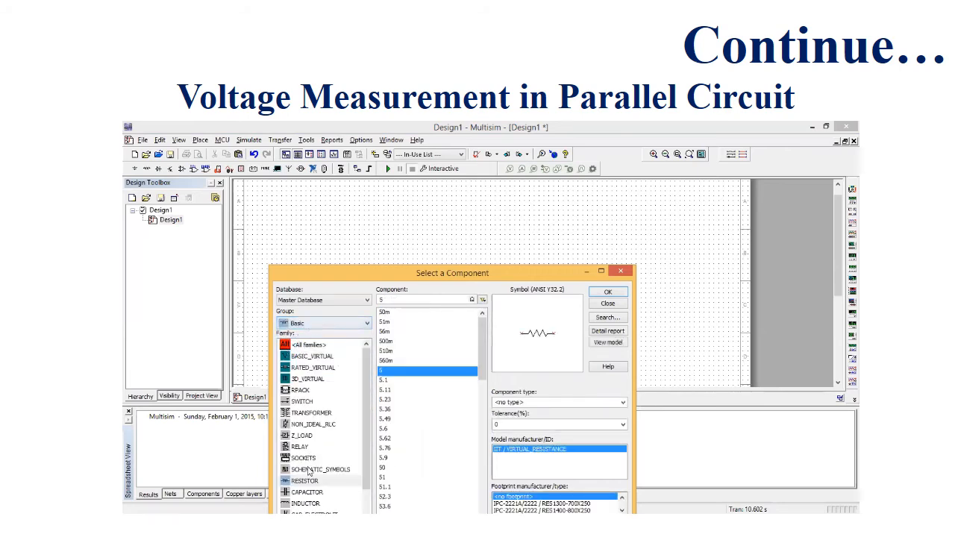
left_click(407, 300)
key("BackSpace")
type("2")
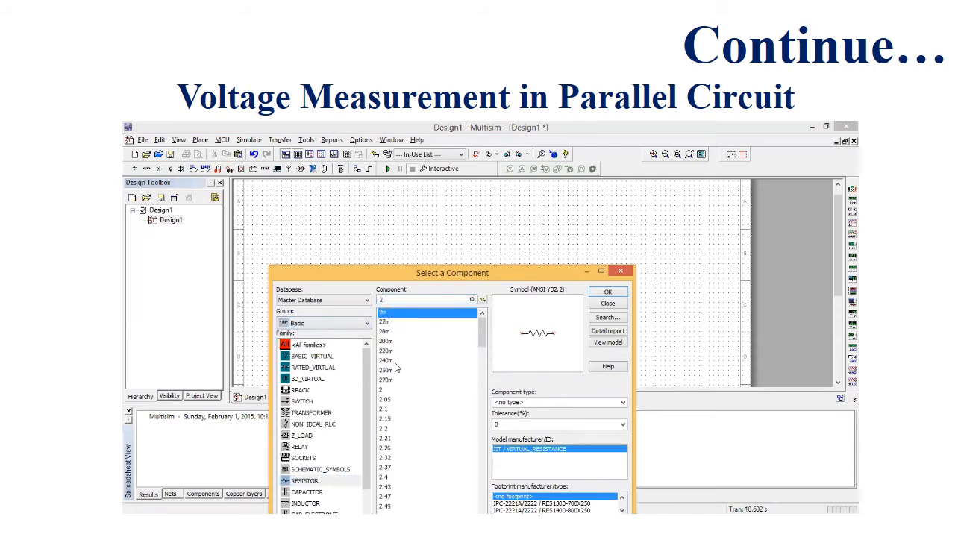
left_click(607, 292)
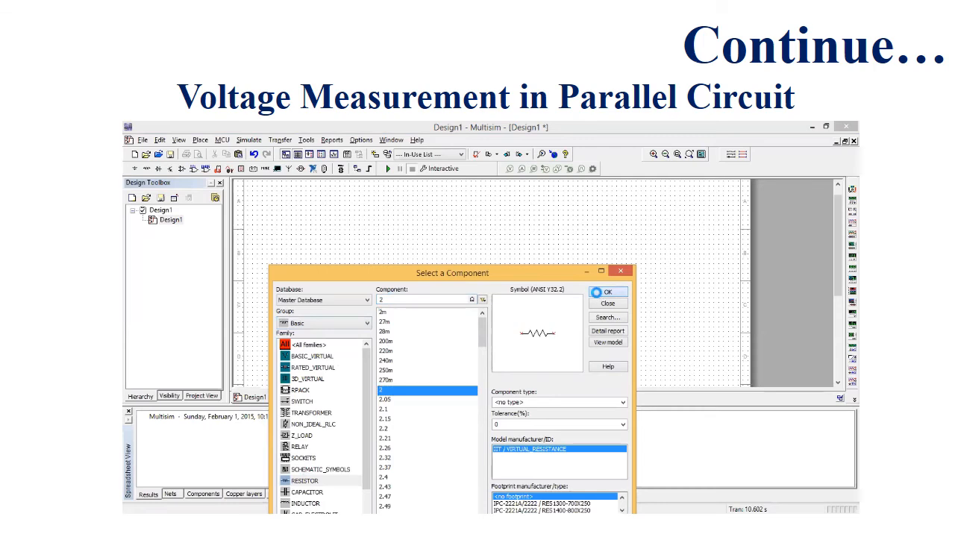
left_click(421, 260)
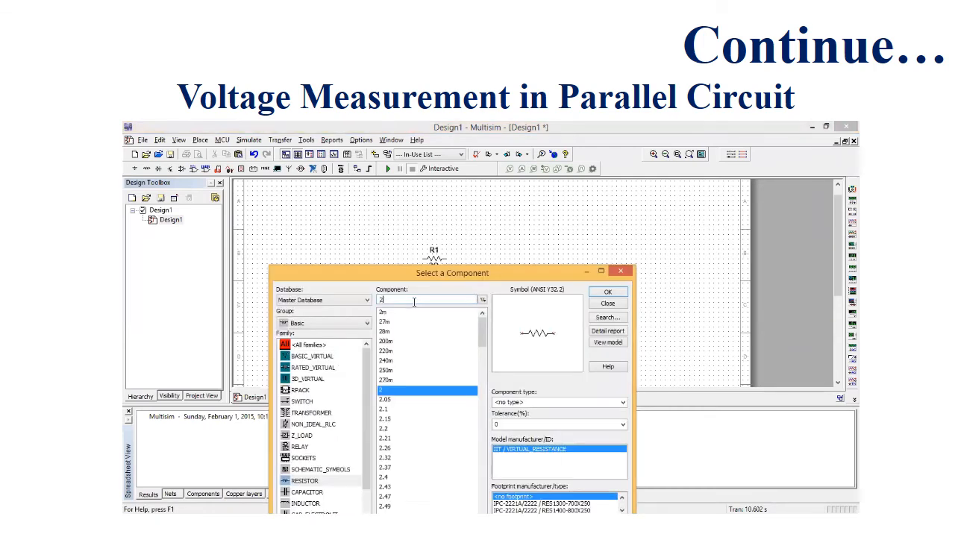
- Place a 3 Ω resistor on the schematic, to the lower right of R1
type("3")
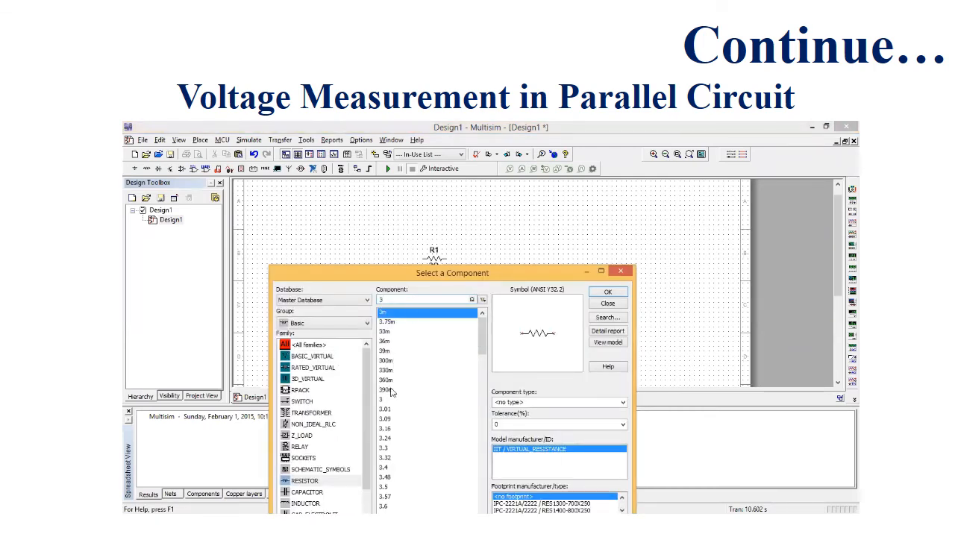
left_click(394, 400)
left_click(608, 293)
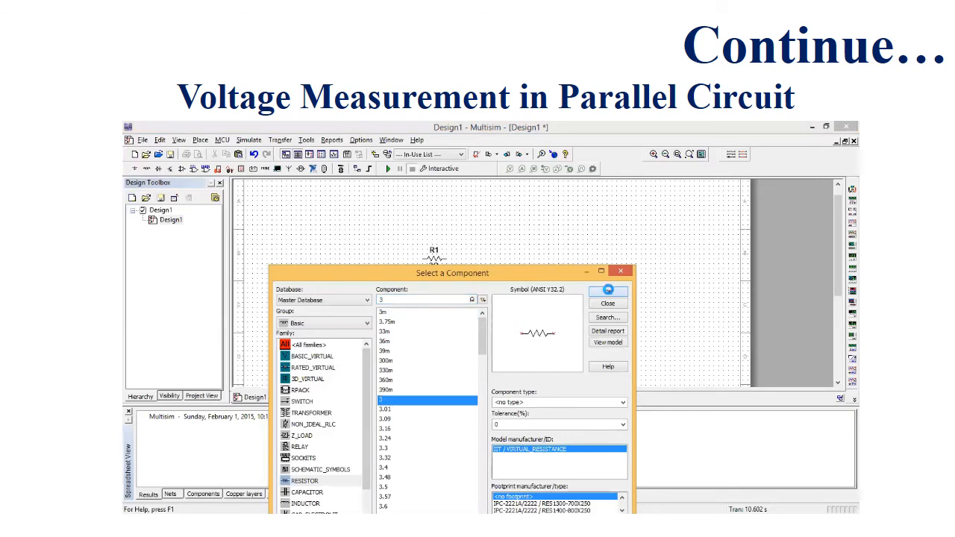
left_click(519, 293)
- Place a 5 Ω resistor on the schematic, just below R1
key("BackSpace")
type("5")
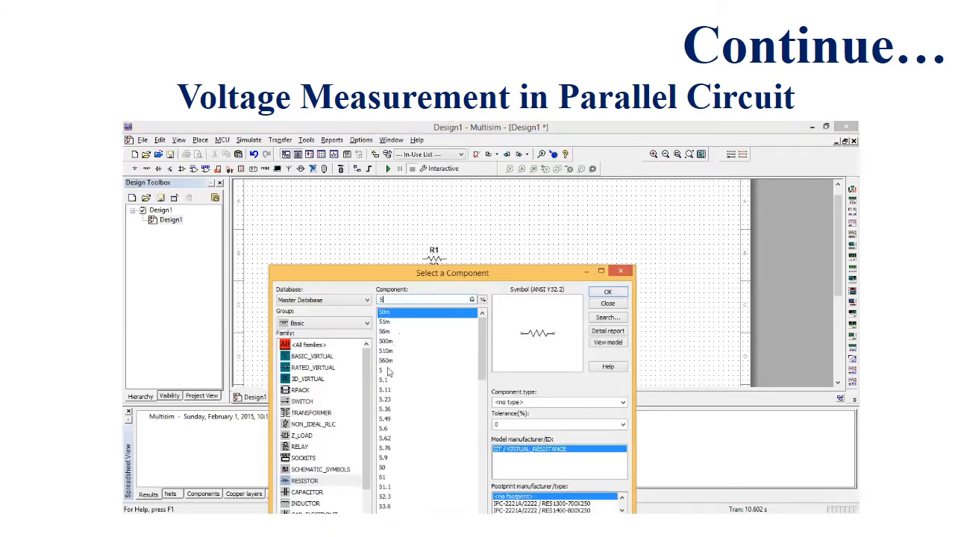
left_click(388, 371)
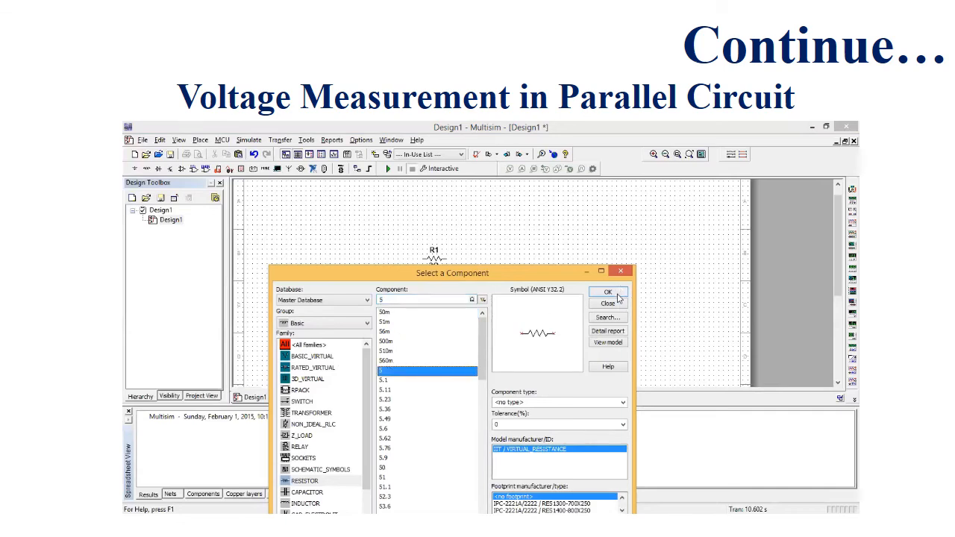
left_click(616, 293)
left_click(438, 300)
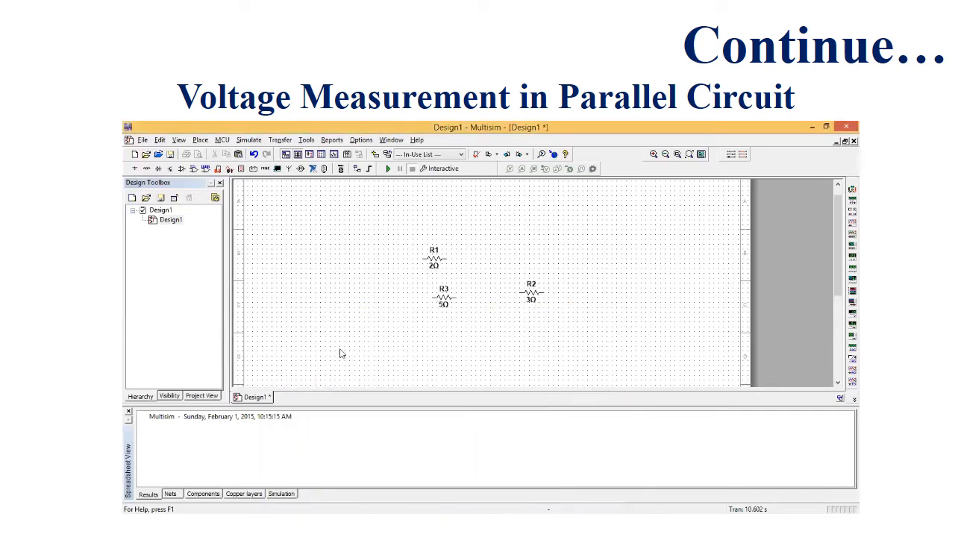
- Place a DC_POWER source from the Sources group's POWER_SOURCES family to the left of the resistors
left_click(325, 324)
left_click(313, 335)
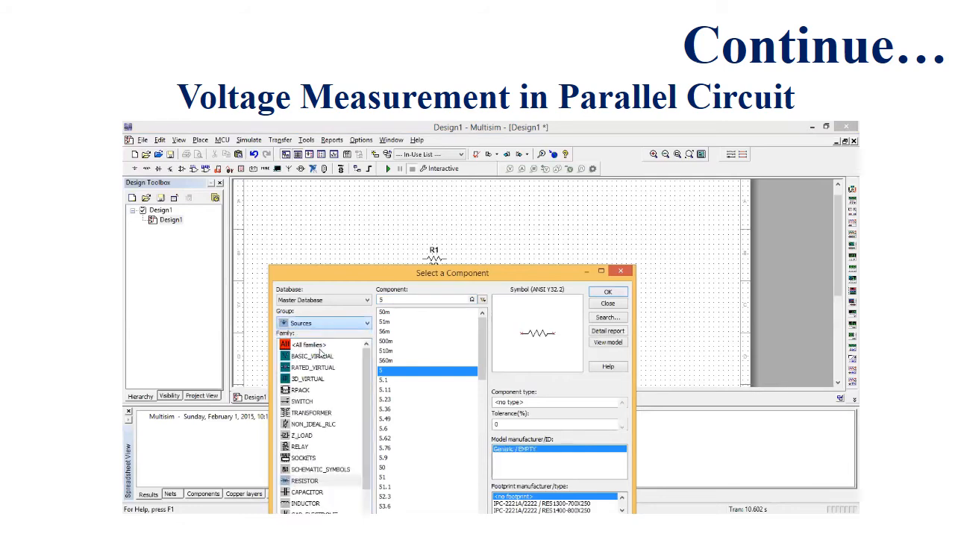
left_click(313, 347)
left_click(315, 356)
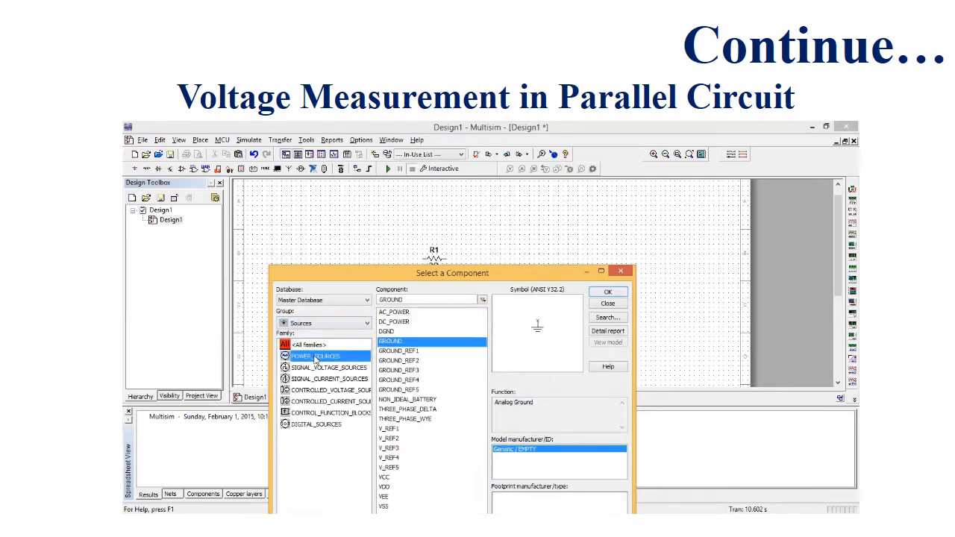
left_click(393, 322)
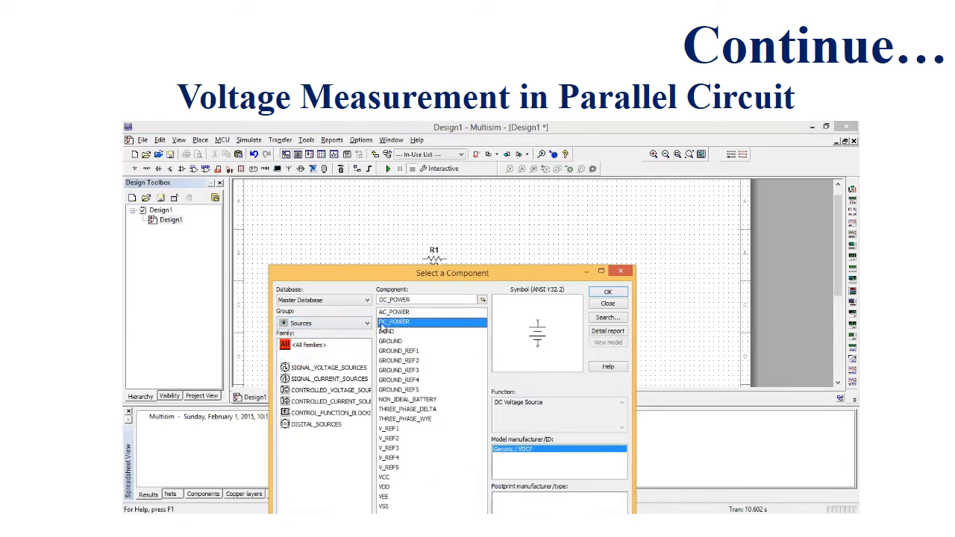
left_click(597, 294)
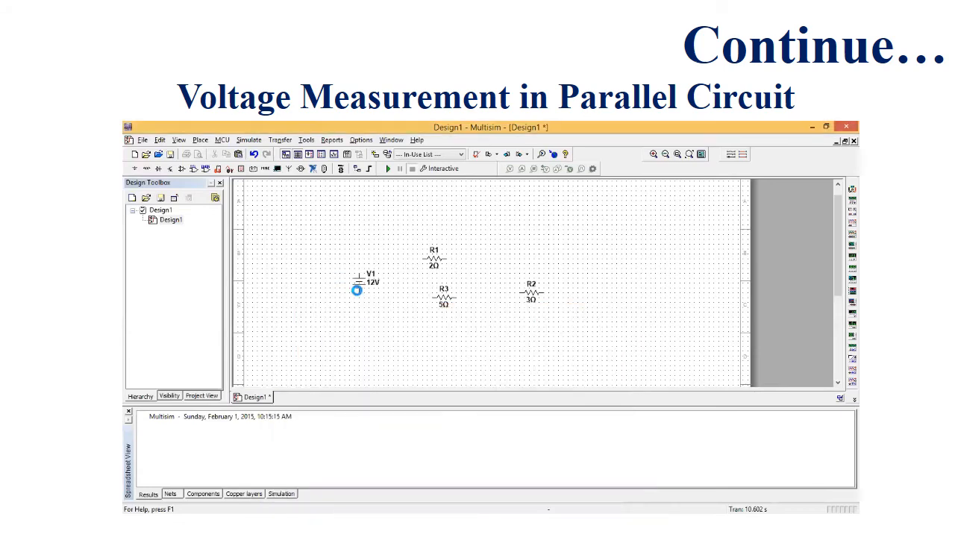
left_click(357, 290)
- Place a GROUND component to the right of R2 and finish placing components
left_click(391, 341)
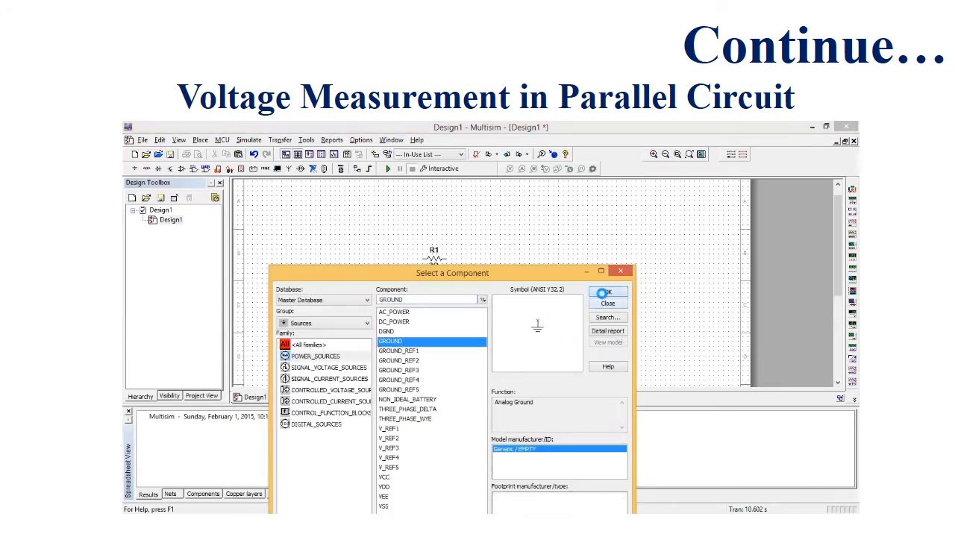
left_click(606, 293)
left_click(614, 279)
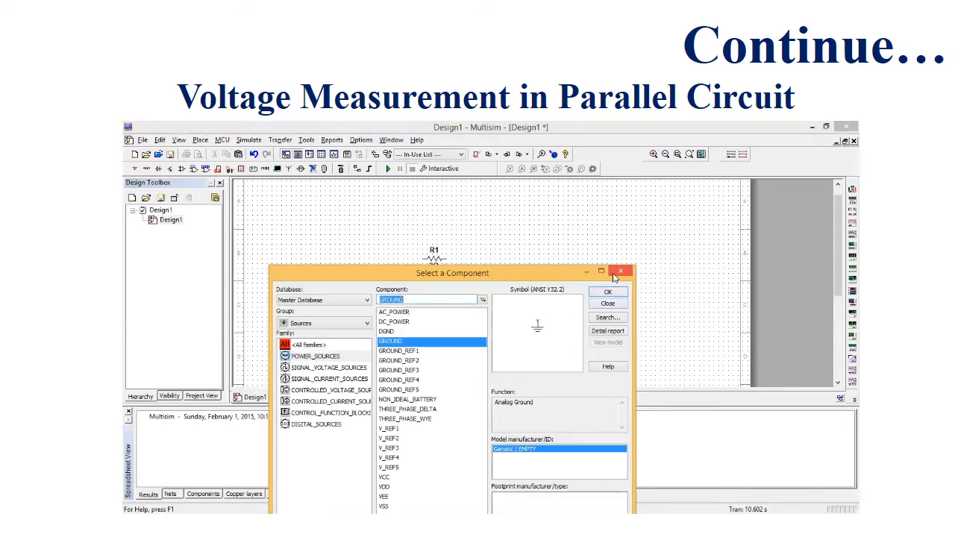
left_click(616, 273)
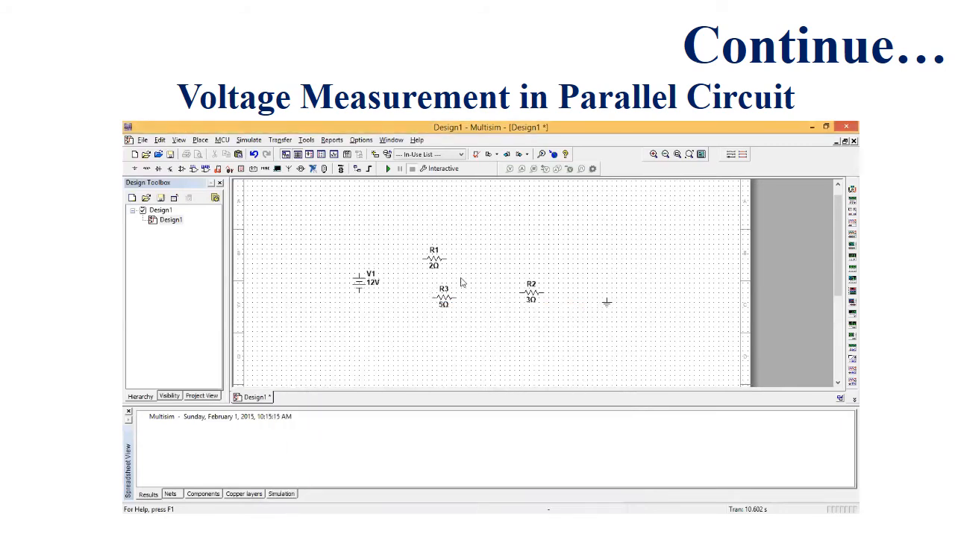
- Move source V1 above R1 and rotate it so that it lies horizontally
left_click_drag(364, 282, 408, 226)
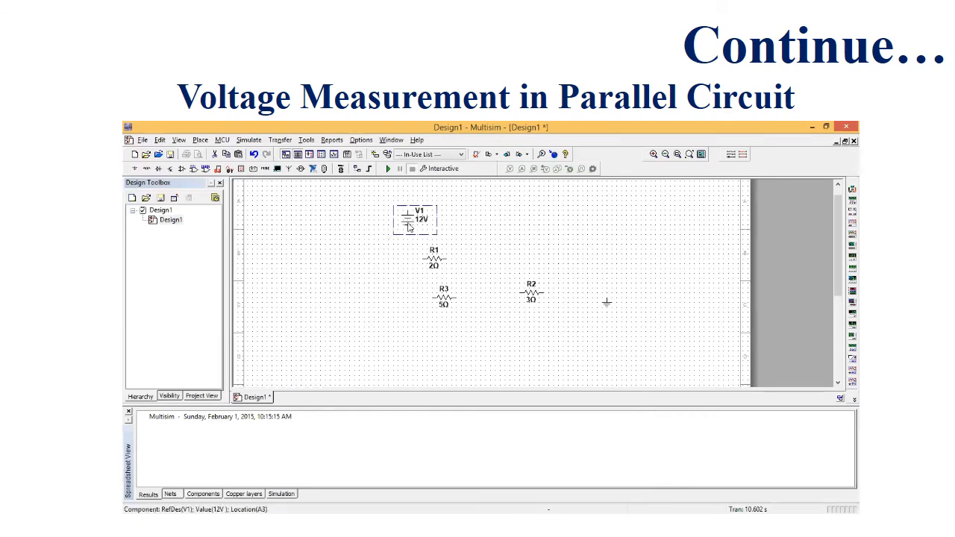
key("ctrl+r")
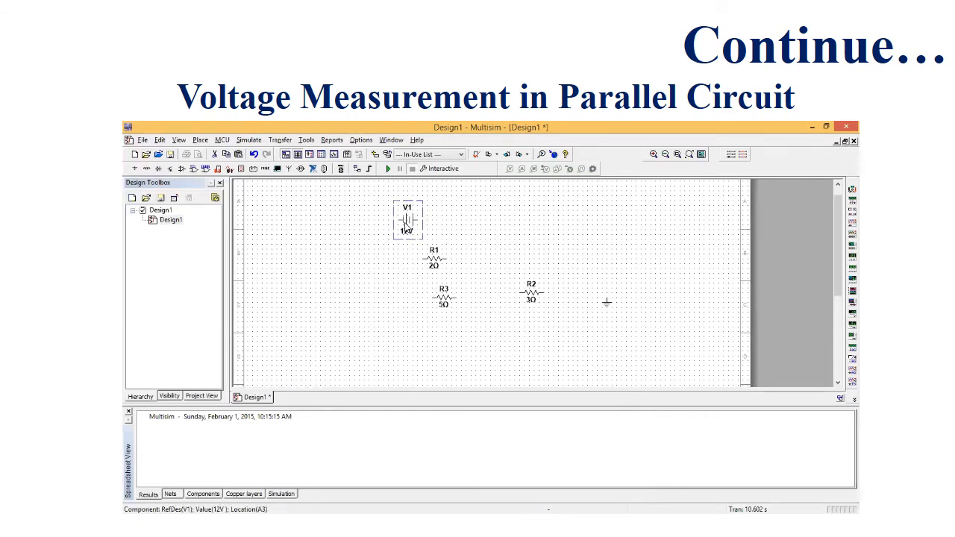
right_click(408, 227)
left_click(440, 279)
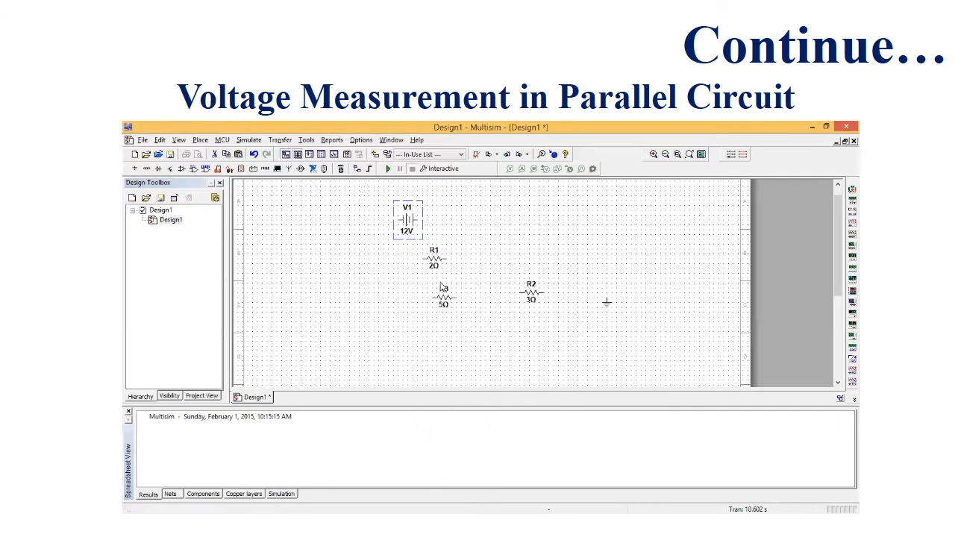
- Arrange R1, R2 and R3 in a vertical column beneath V1, in that order
left_click_drag(434, 267, 403, 266)
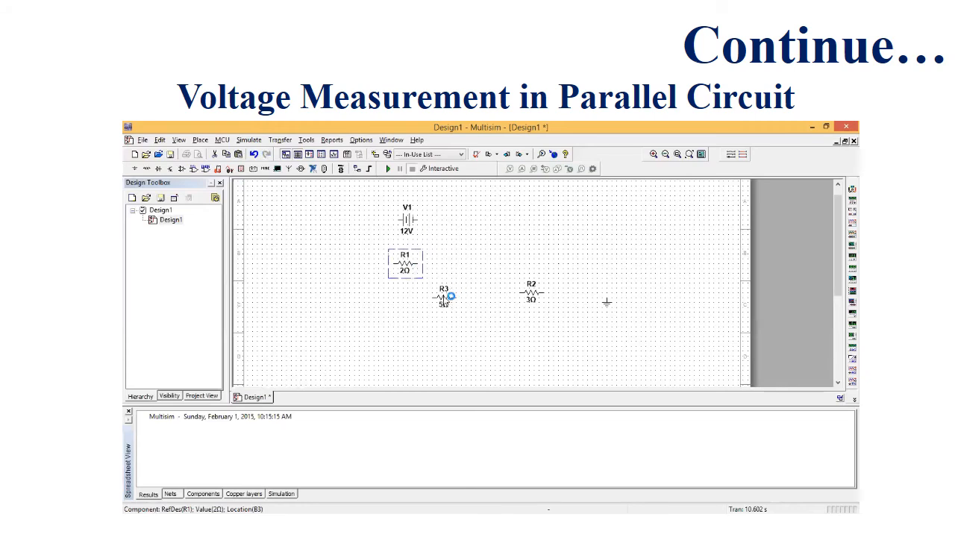
left_click_drag(443, 298, 410, 330)
left_click_drag(542, 296, 416, 301)
left_click(506, 313)
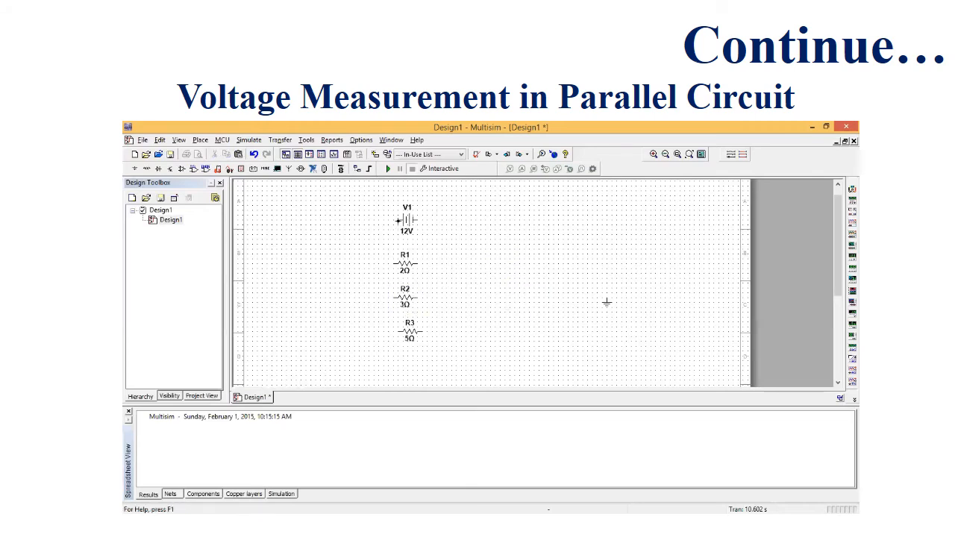
- Wire both terminals of V1 to the matching ends of R1, routing the wires outward on each side
left_click(395, 219)
left_click(395, 264)
left_click(394, 245)
left_click_drag(362, 244, 361, 241)
left_click(497, 219)
left_click(417, 220)
left_click(418, 263)
left_click_drag(419, 262, 448, 262)
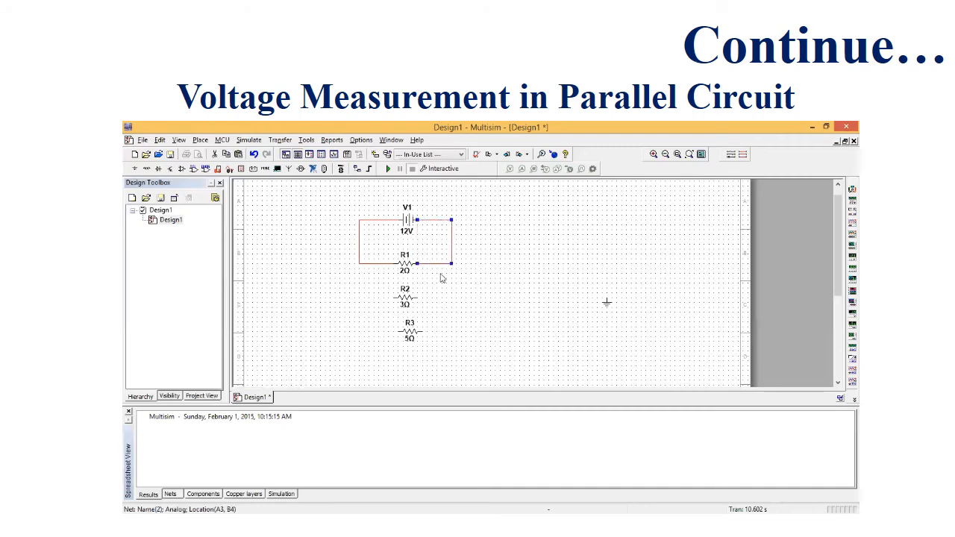
left_click(442, 279)
- Wire R2 in parallel with R1, joining its ends to the corners of the V1–R1 loop
left_click(394, 297)
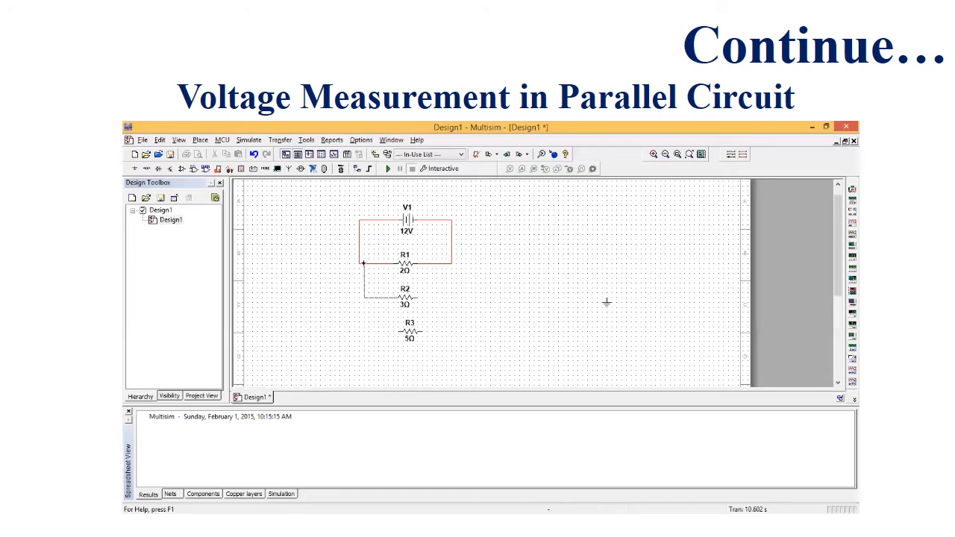
left_click(359, 262)
left_click(418, 296)
left_click(452, 263)
- Wire R3 in parallel with R2, joining each of its ends to the wire on the same side of R2
left_click(401, 331)
left_click(363, 296)
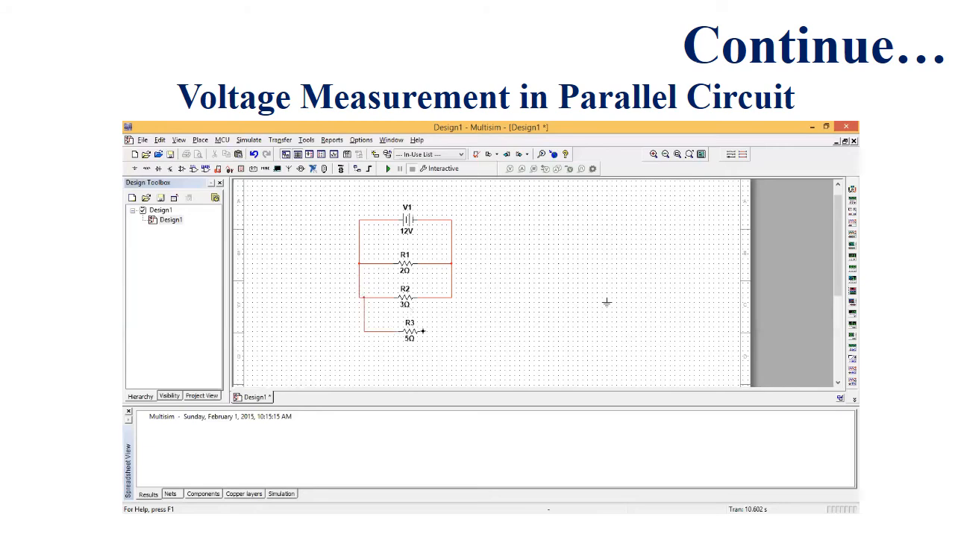
left_click(422, 331)
left_click(447, 296)
- Move the ground symbol below R3 and wire it to the wire at R3's right end
left_click_drag(608, 303, 442, 365)
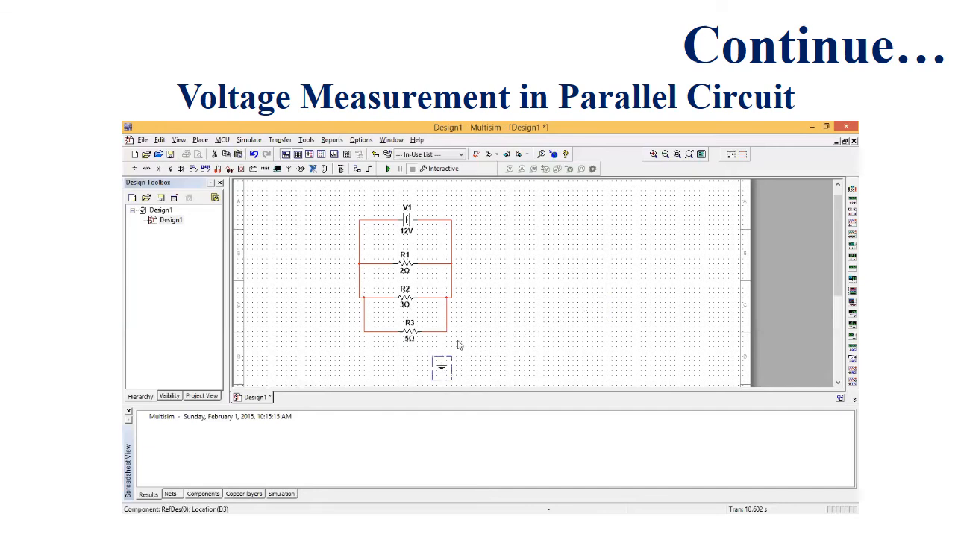
left_click(457, 344)
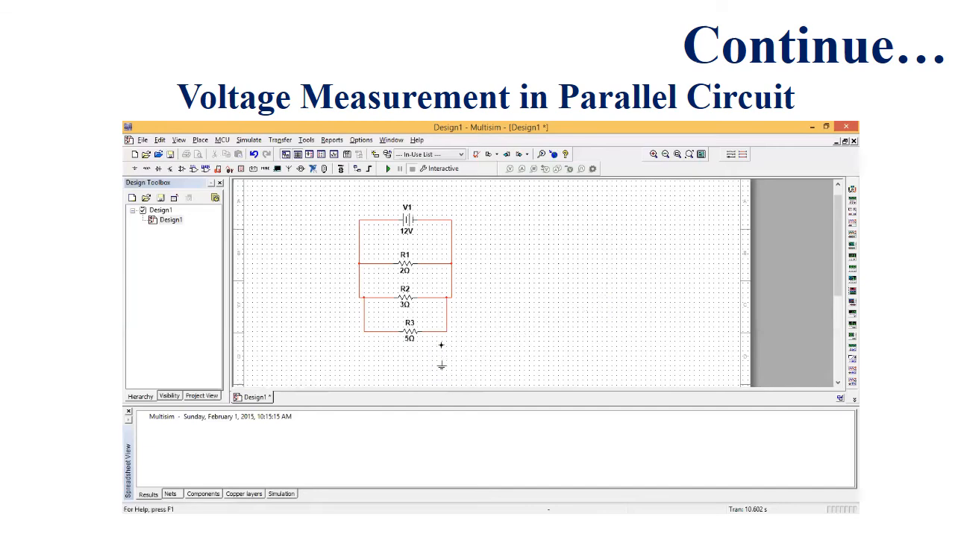
left_click(441, 331)
- Place three multimeters, XMM1, XMM2 and XMM3, one below the other to the right of the parallel circuit
left_click(852, 188)
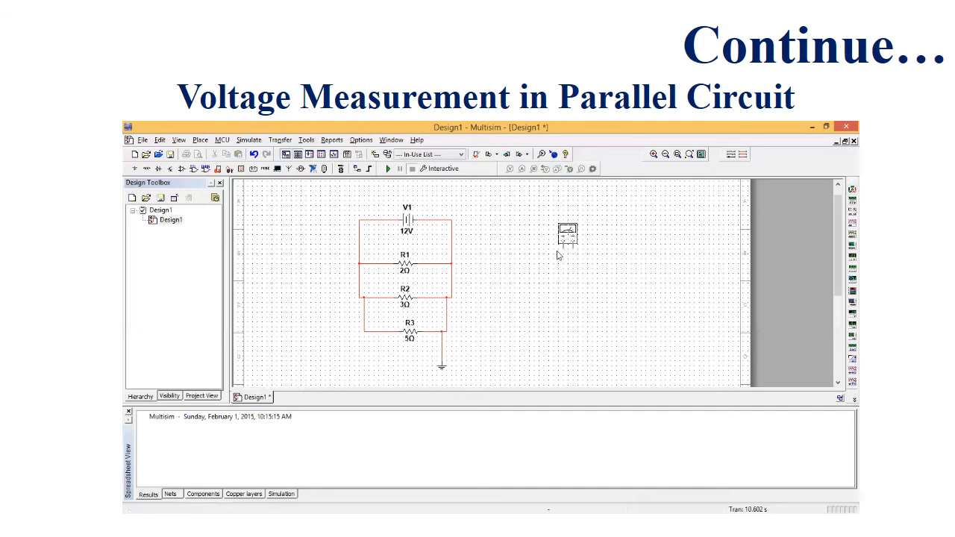
left_click(509, 254)
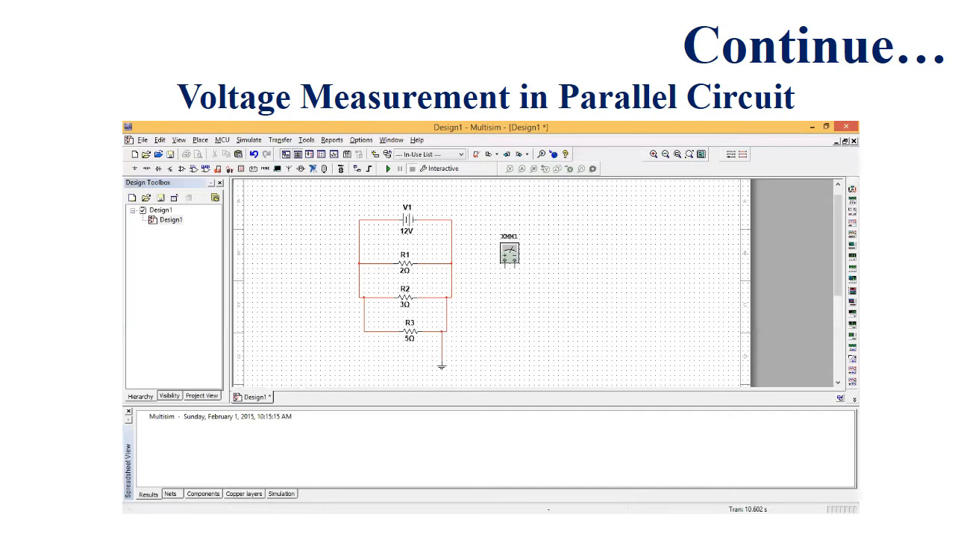
left_click(852, 189)
left_click(504, 309)
scroll(564, 364, "down", 3)
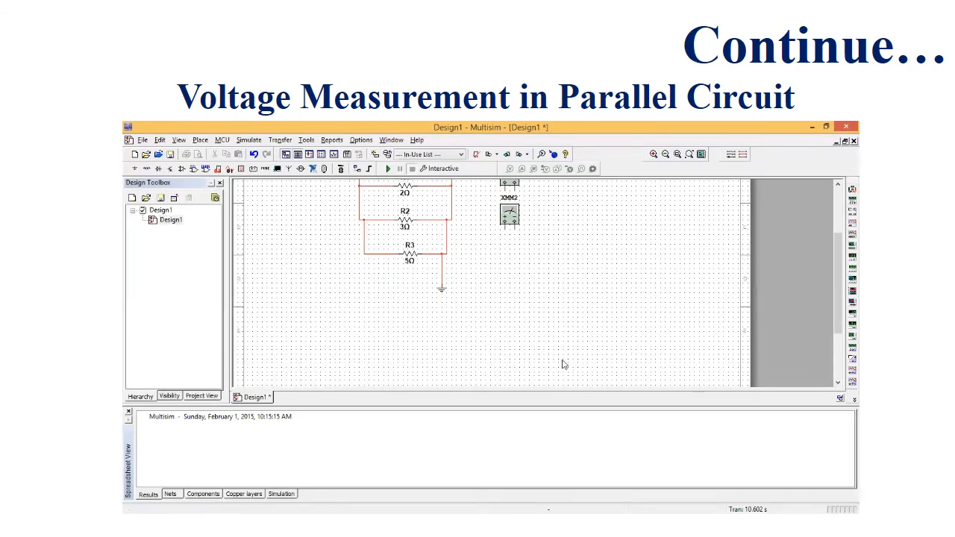
left_click(522, 292)
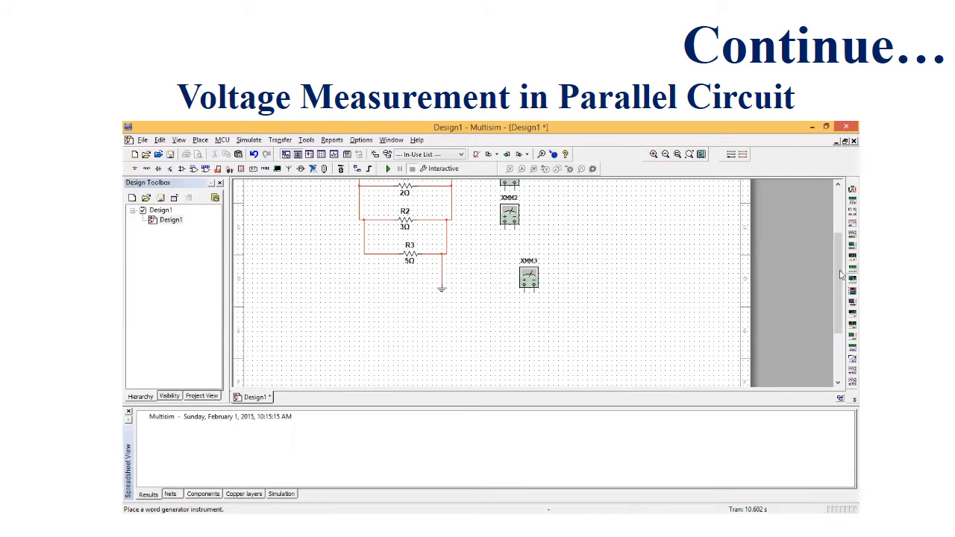
left_click_drag(841, 276, 841, 231)
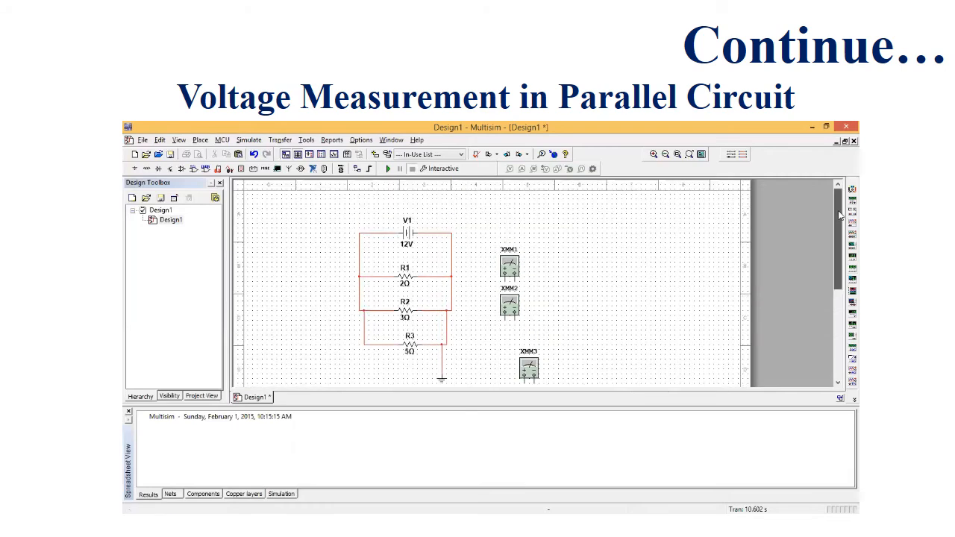
- Wire multimeter XMM1 in parallel across R1 and multimeter XMM2 in parallel across R2
left_click(504, 281)
left_click(363, 278)
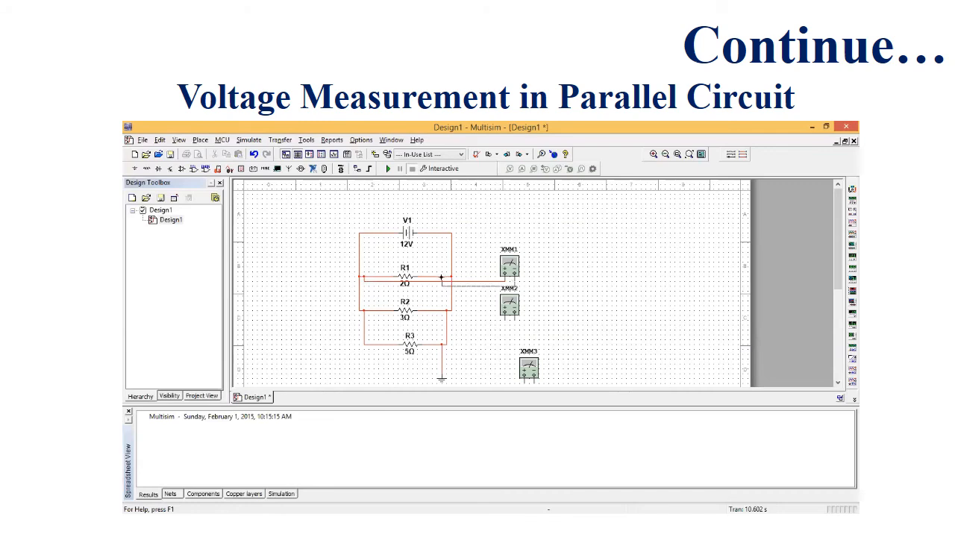
left_click(504, 322)
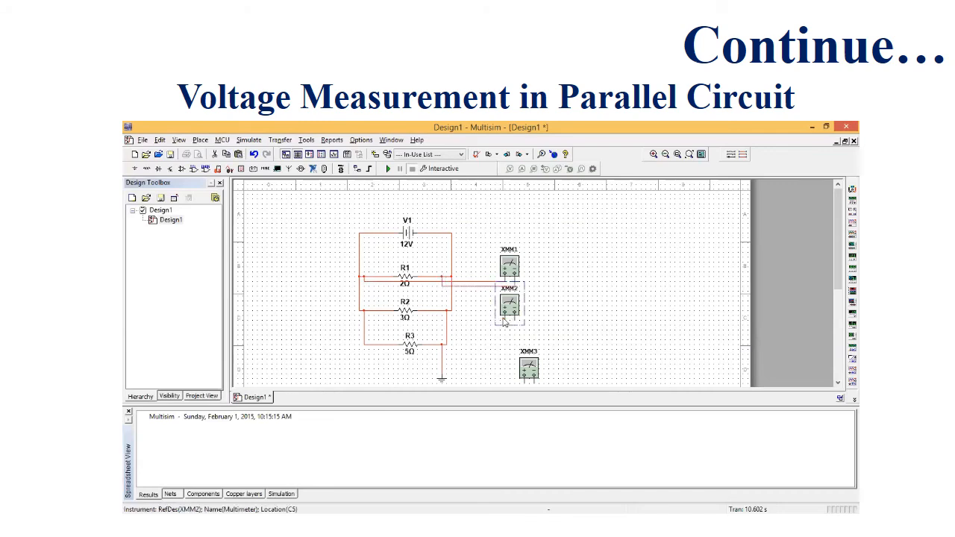
left_click(505, 343)
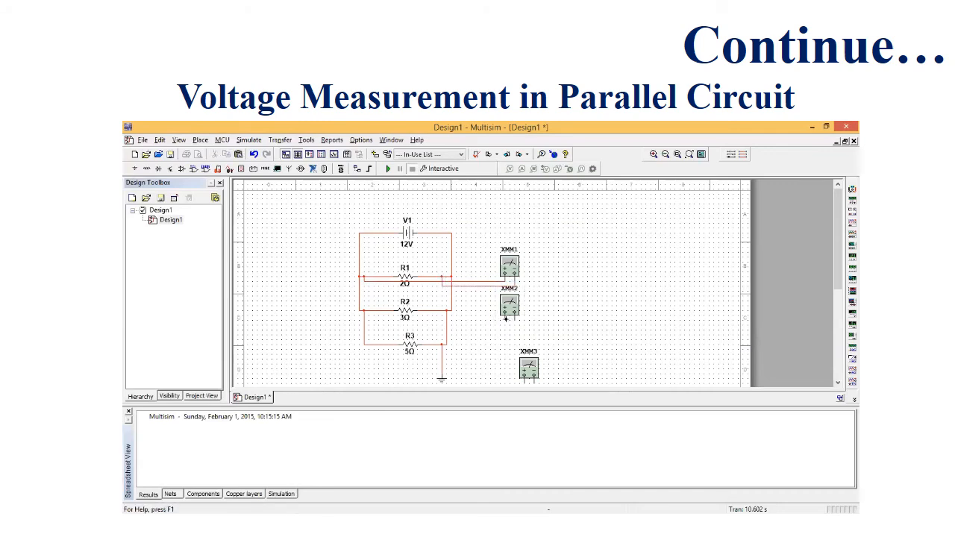
left_click(505, 319)
left_click(382, 311)
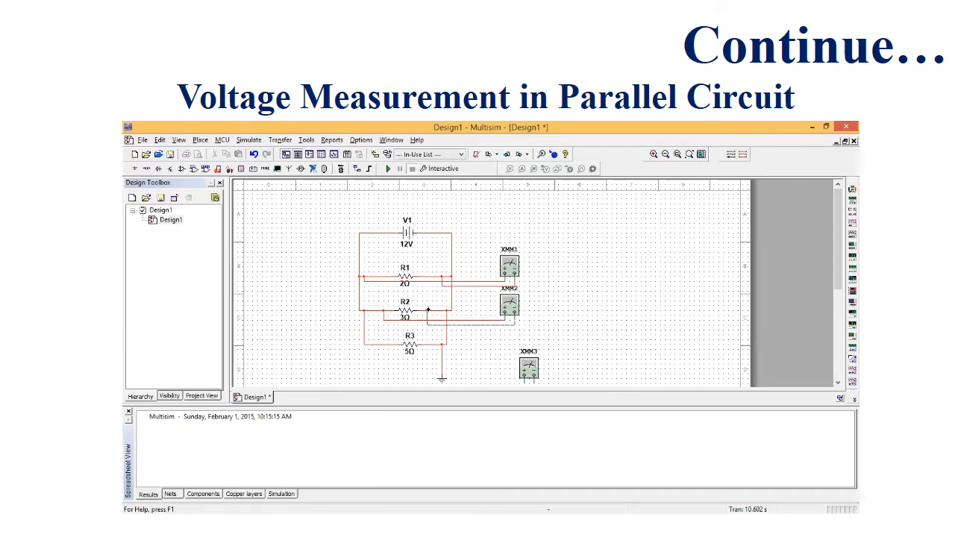
left_click(428, 310)
- Wire multimeter XMM3 in parallel across R3, positive terminal to its left end and negative terminal to its right end
left_click(524, 381)
left_click(381, 344)
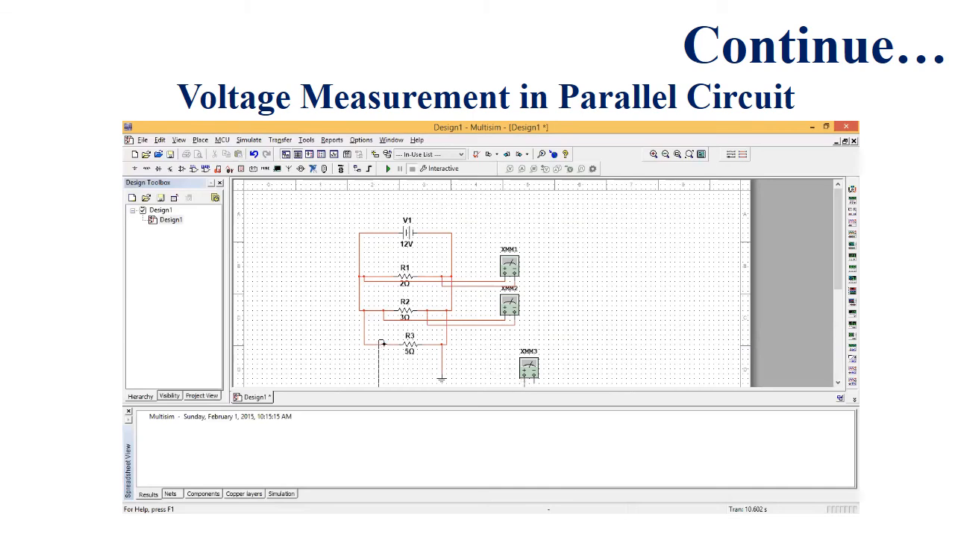
left_click(532, 381)
left_click(429, 343)
- Run the simulation and open XMM1's reading, placing its window clear of the circuit and the other multimeters
left_click(388, 169)
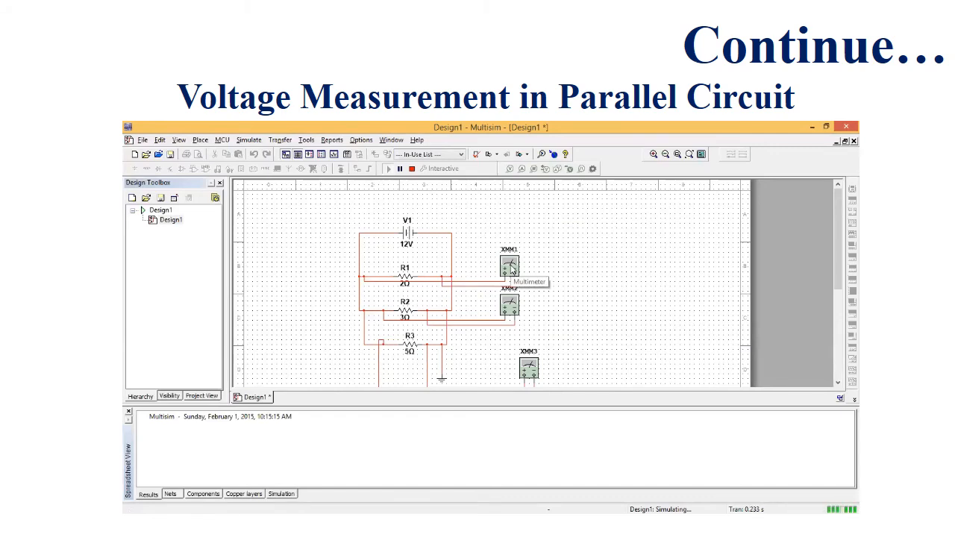
left_click(511, 270)
double_click(511, 270)
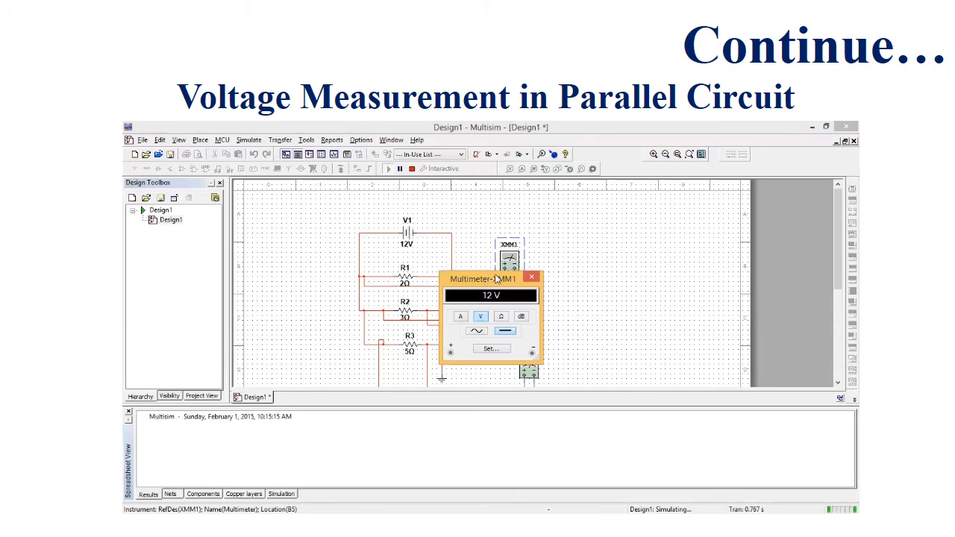
left_click_drag(497, 279, 627, 217)
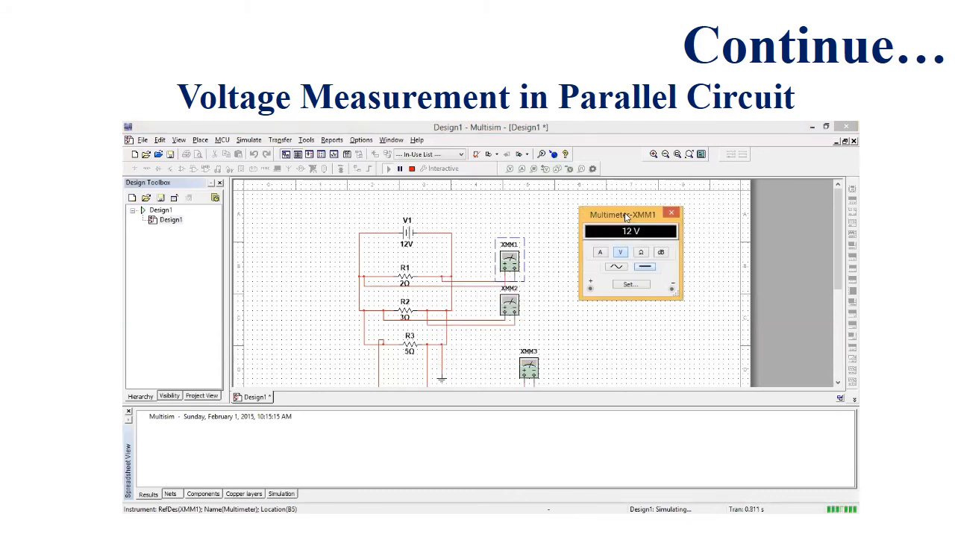
- Open the readings of XMM2 and XMM3 to check the voltages across R2 and R3
double_click(510, 306)
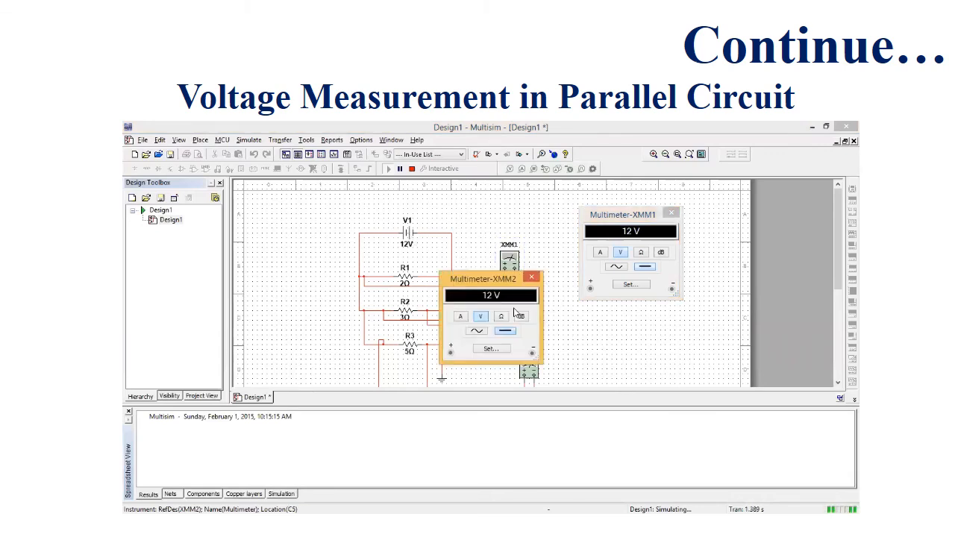
double_click(536, 375)
scroll(536, 376, "down", 1)
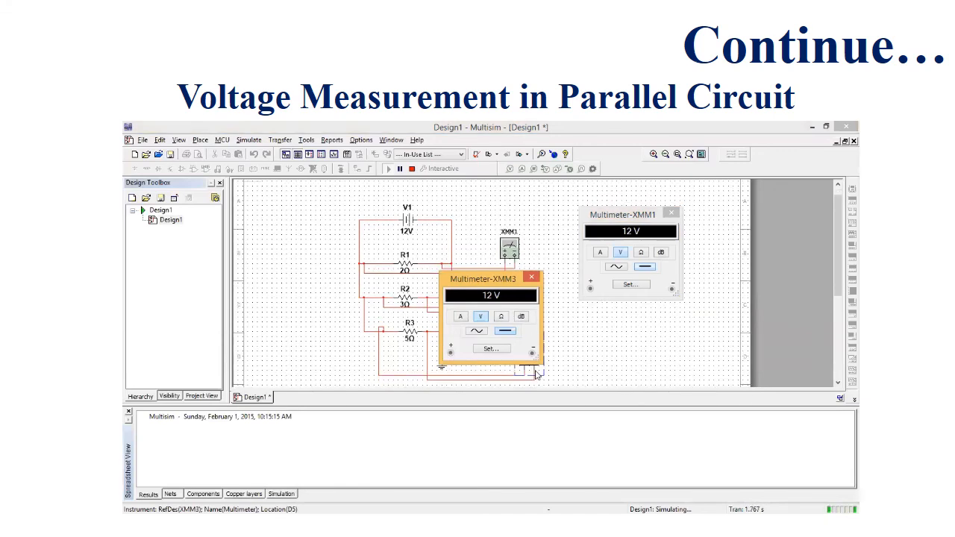